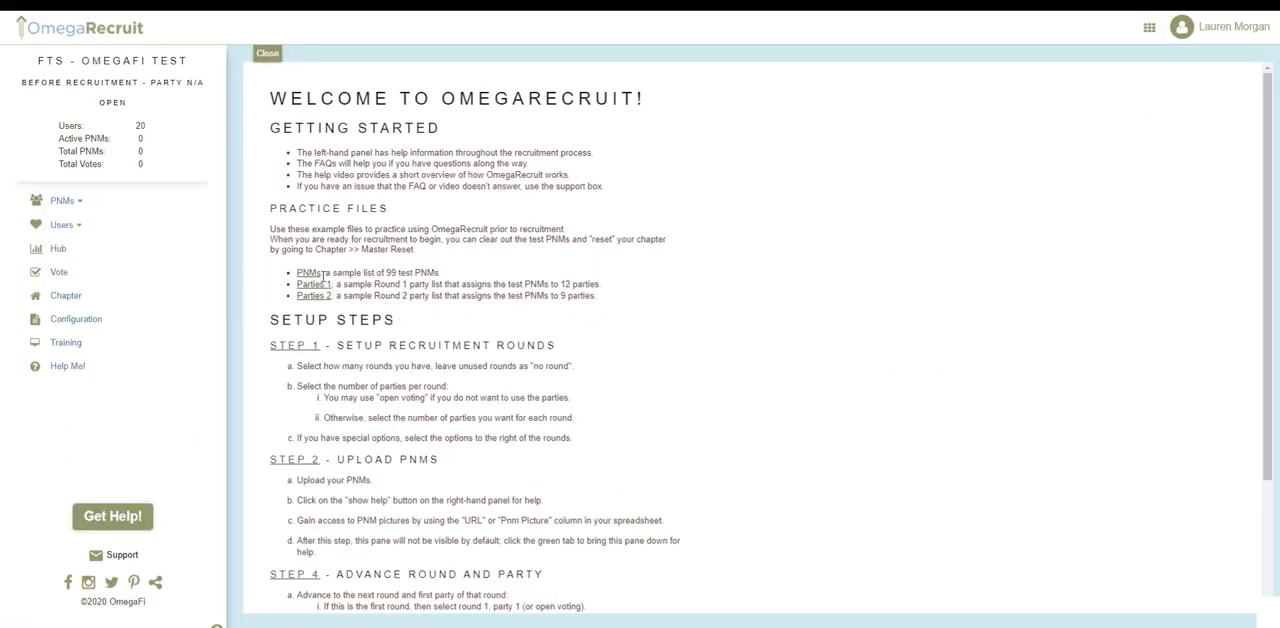
Download the three practice files: the sample PNMs list, Parties 1 and Parties 2.
click(312, 275)
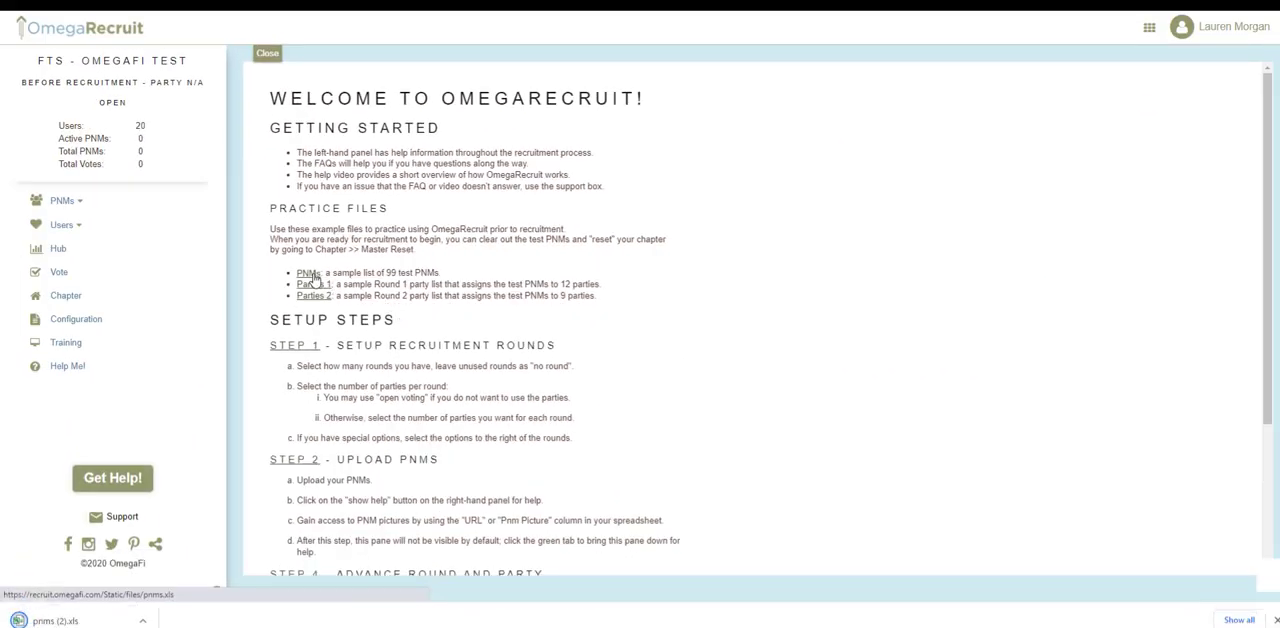
click(314, 286)
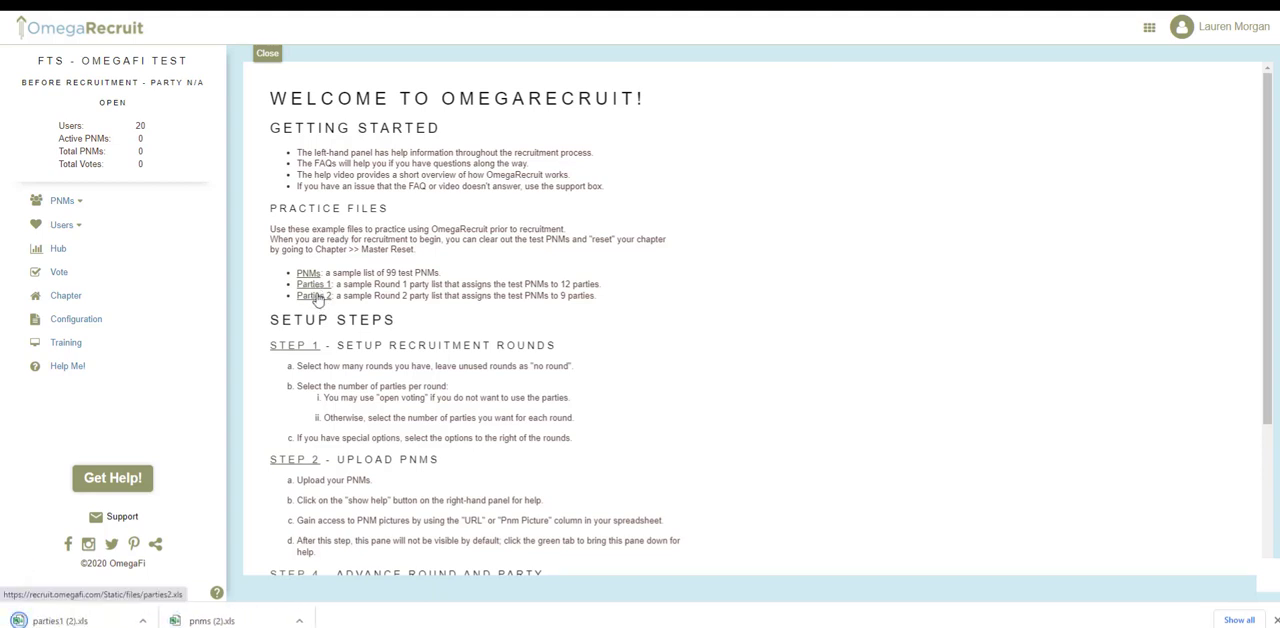
click(316, 296)
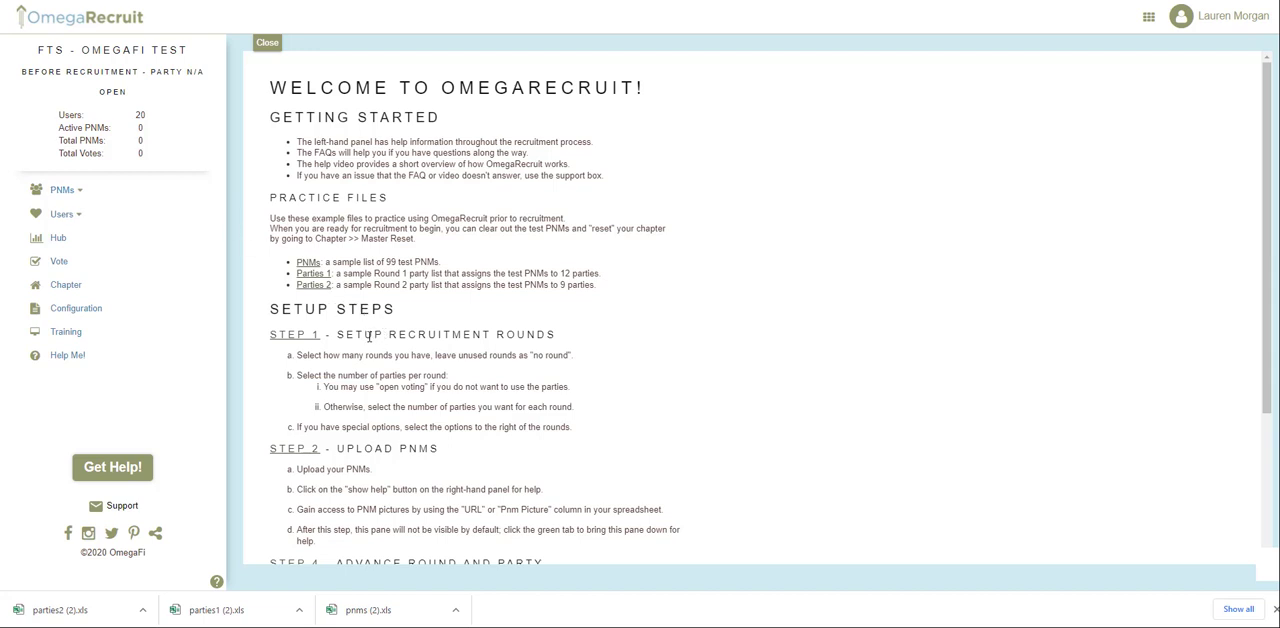
Go to Step 1, Setup Recruitment Rounds, and add four rounds.
click(310, 340)
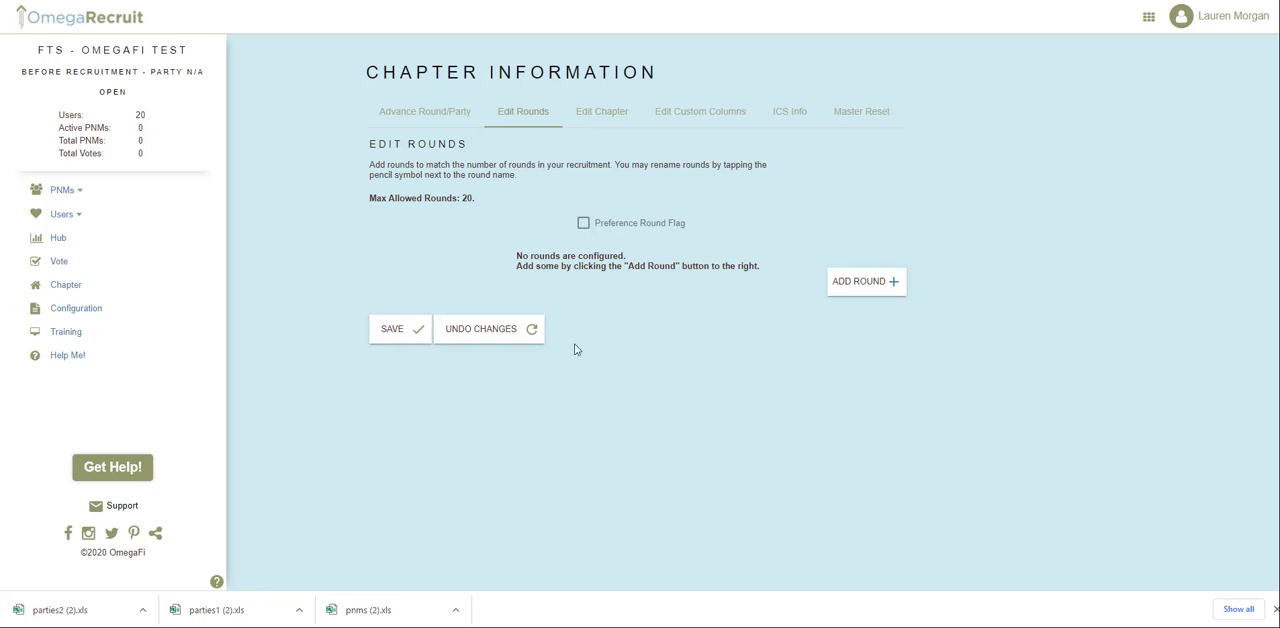
click(853, 285)
click(860, 317)
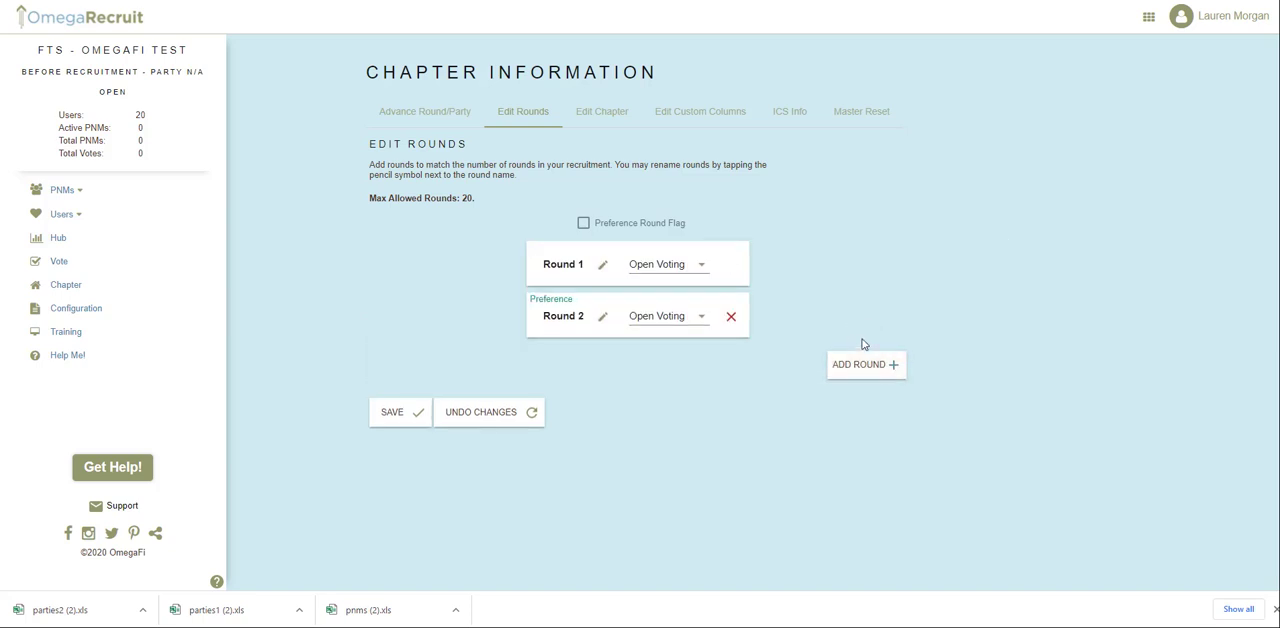
click(862, 372)
click(862, 420)
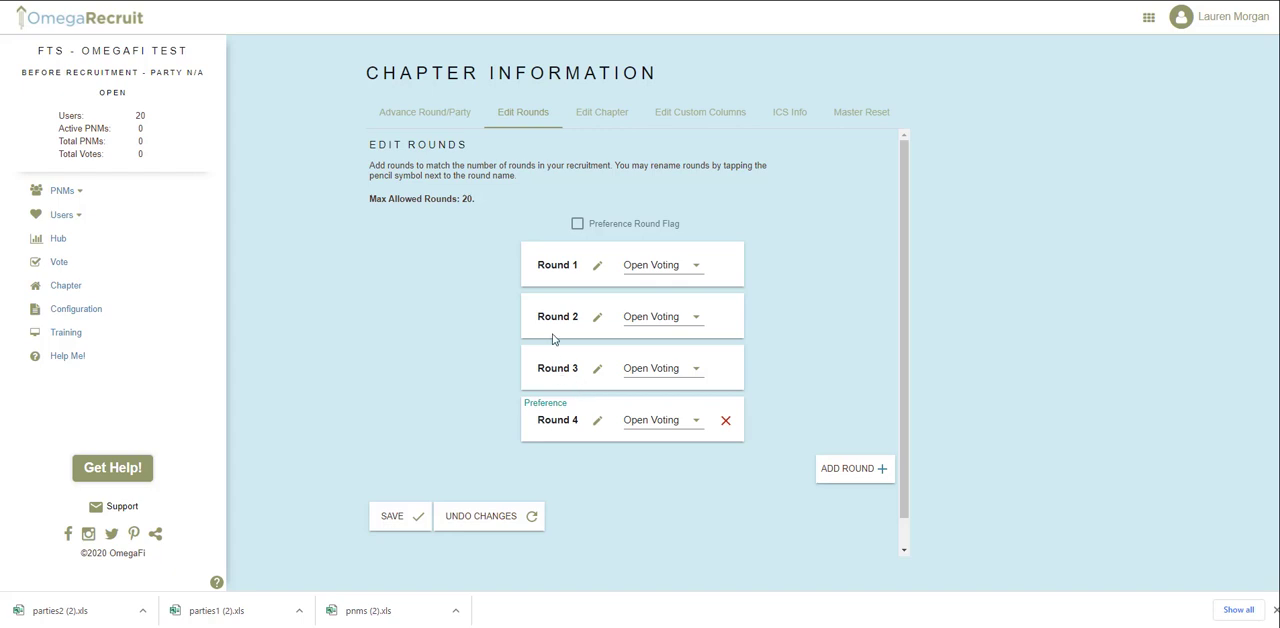
Rename Round 1 as Open House and Round 2 as Sisterhood.
click(597, 268)
drag(577, 265, 536, 269)
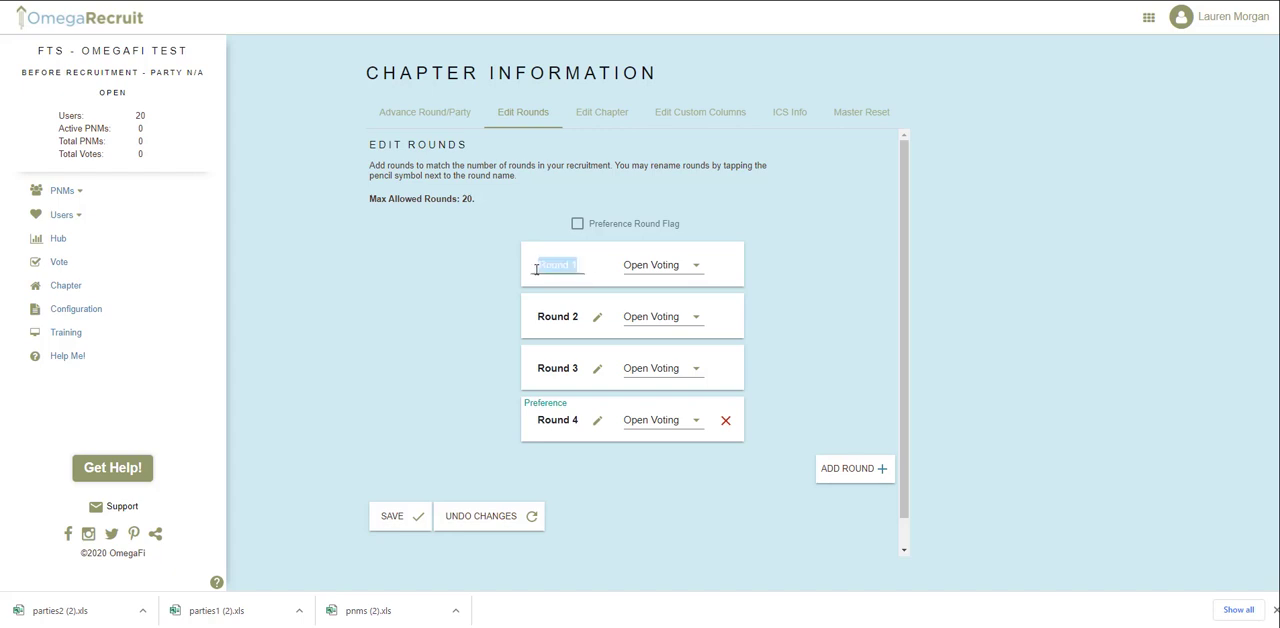
text(Open Hous)
text(e)
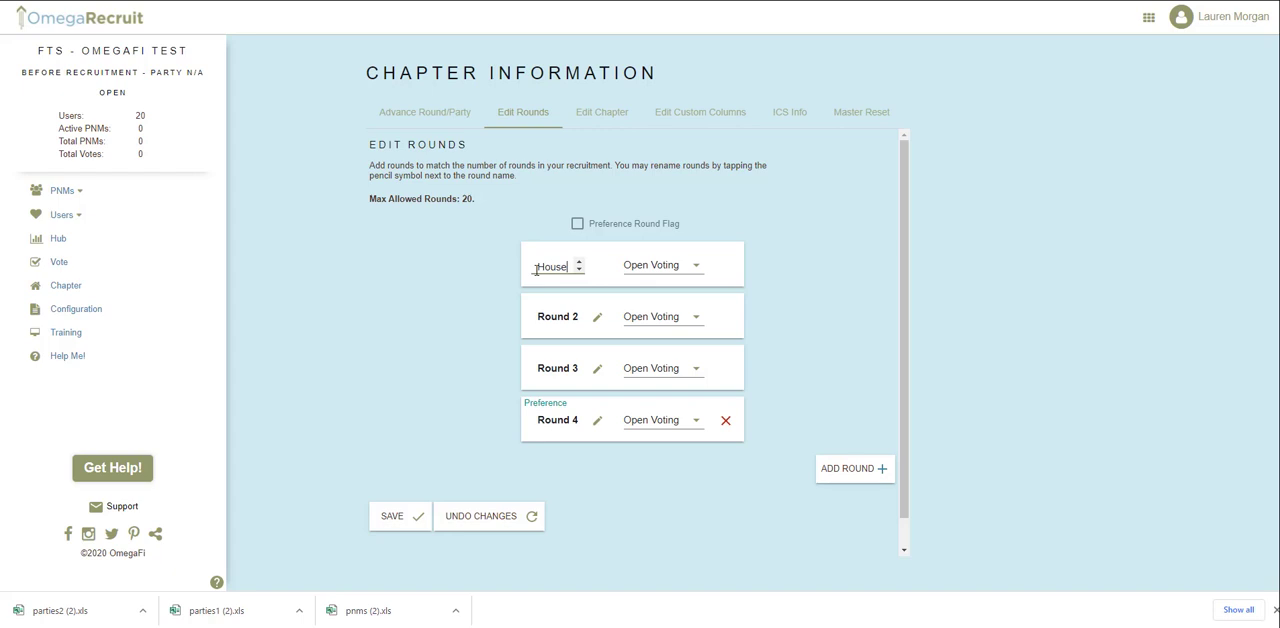
click(591, 320)
drag(580, 316, 533, 309)
text(Sisterhood)
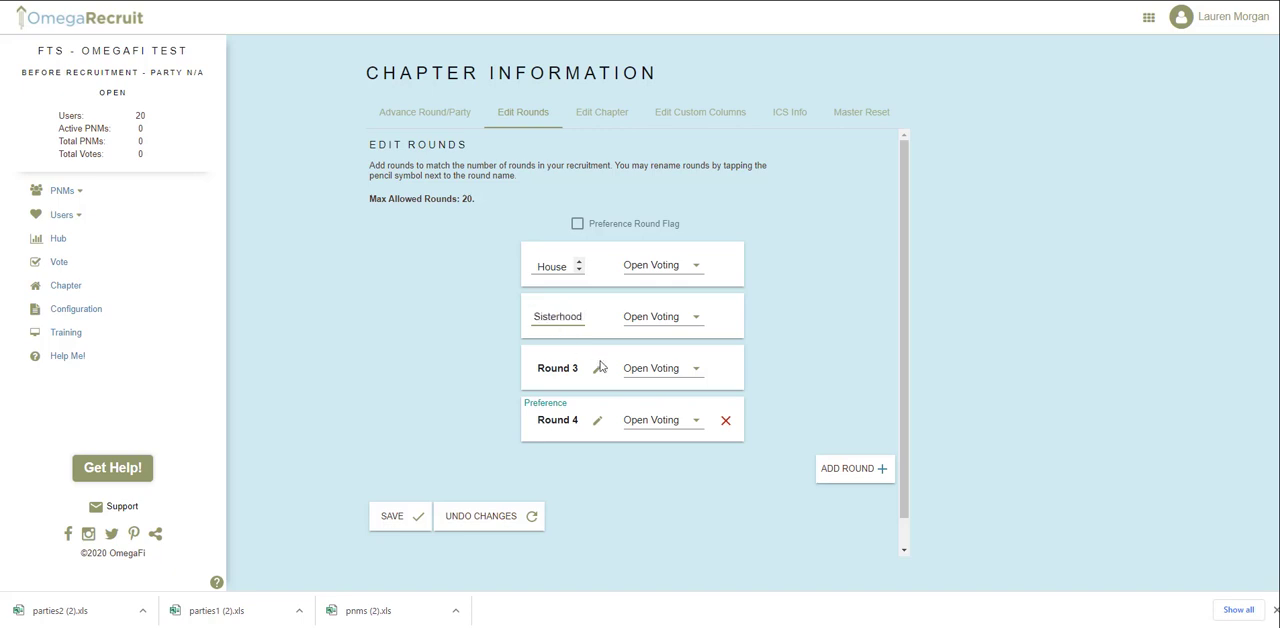
Rename Round 3 as Philanthropy and Round 4 as Preference.
click(597, 368)
drag(582, 369, 531, 375)
text(Philanthropy)
key(Return)
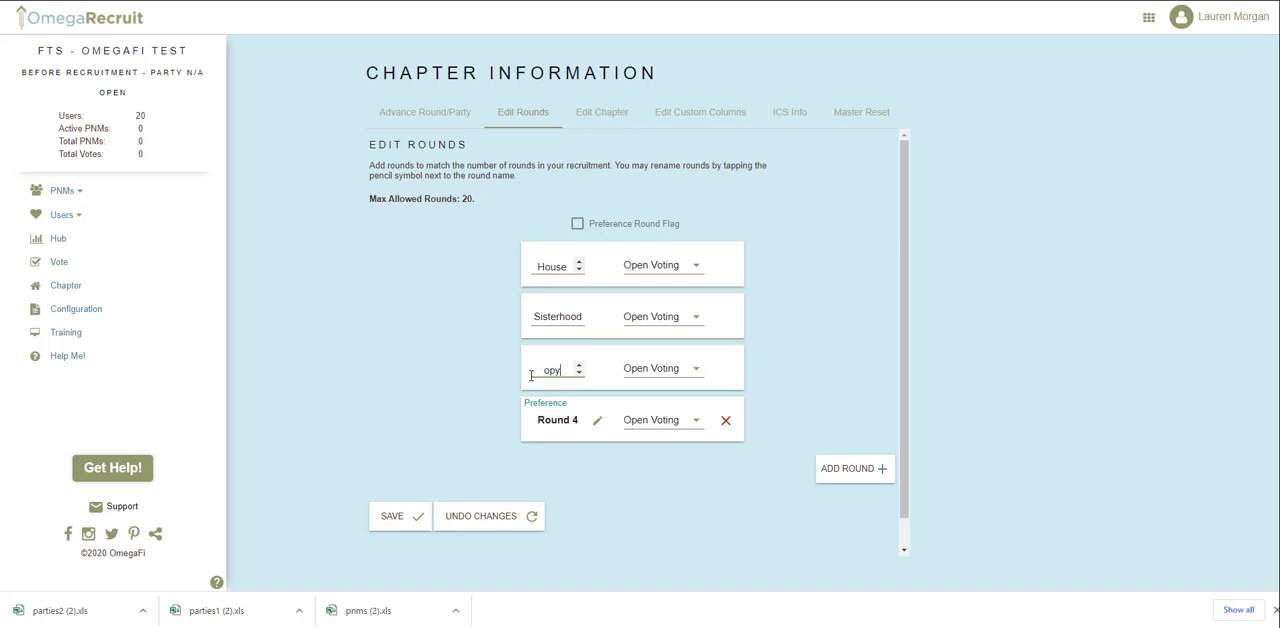
click(597, 420)
drag(584, 420, 541, 420)
text(Preference)
Set the Open House round to 12 parties and the Sisterhood round to 9 parties, and save the rounds.
click(694, 267)
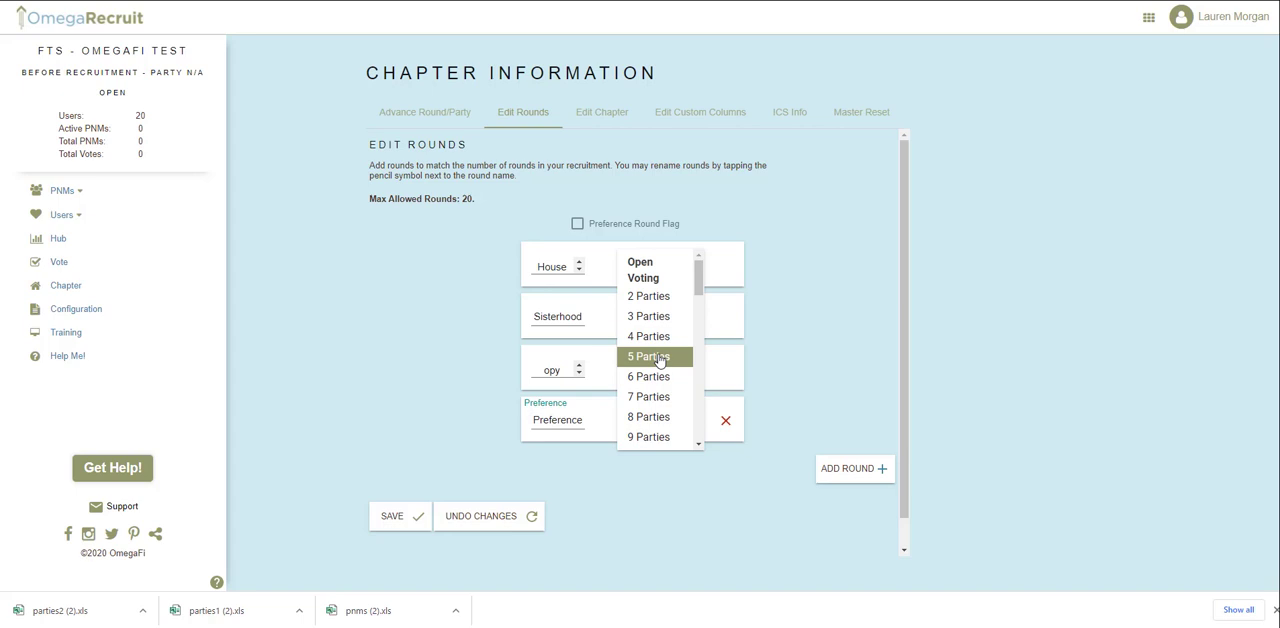
scroll(660, 360, down, 2)
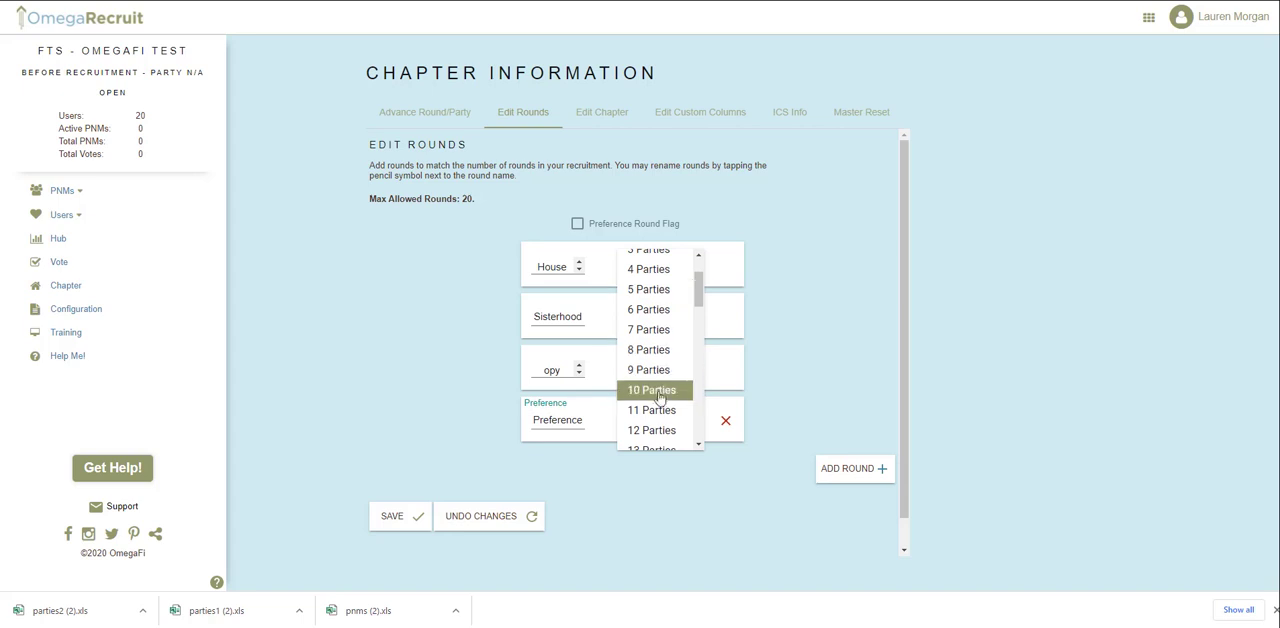
click(655, 432)
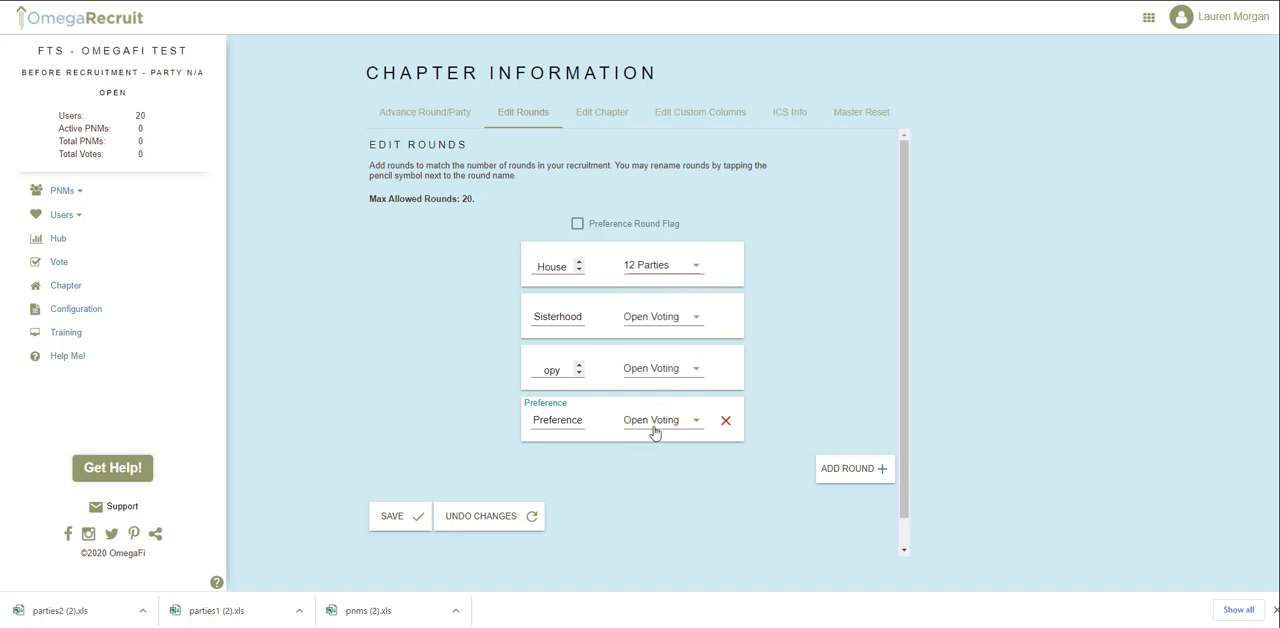
click(658, 320)
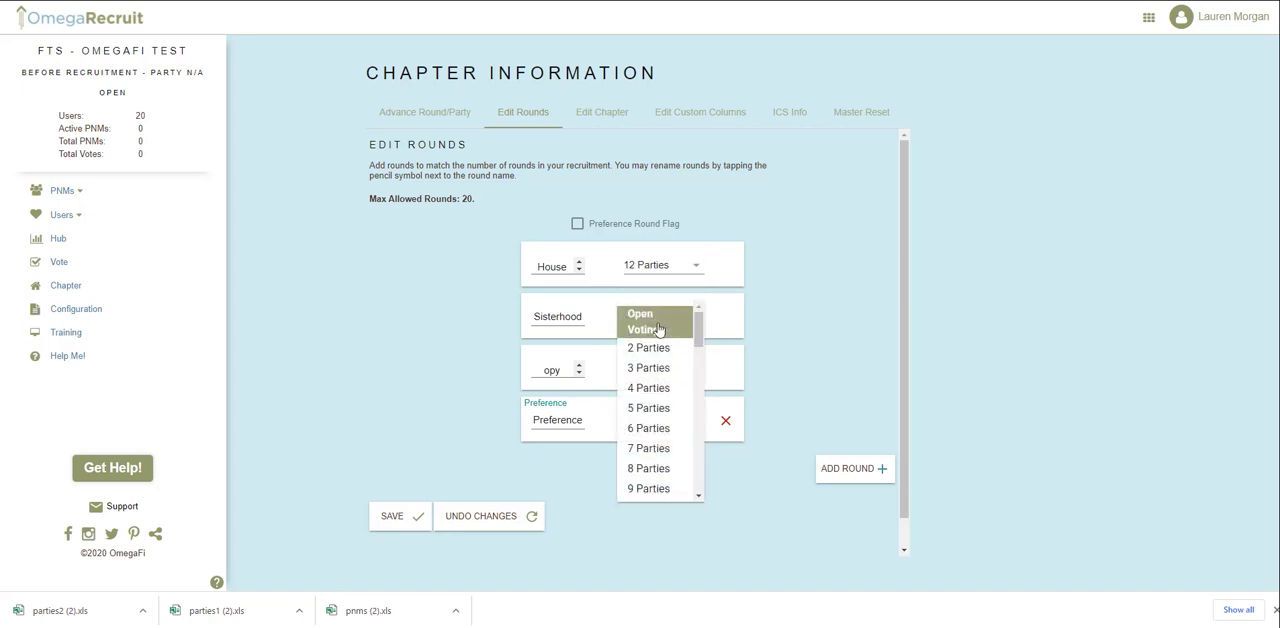
click(645, 488)
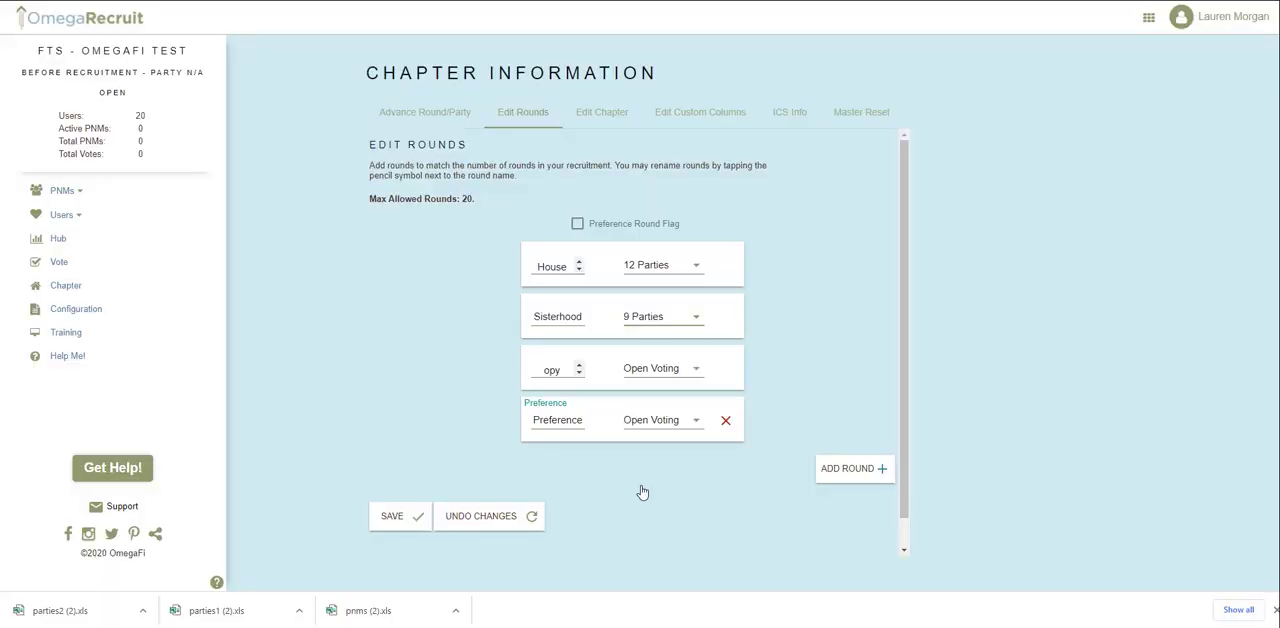
click(420, 526)
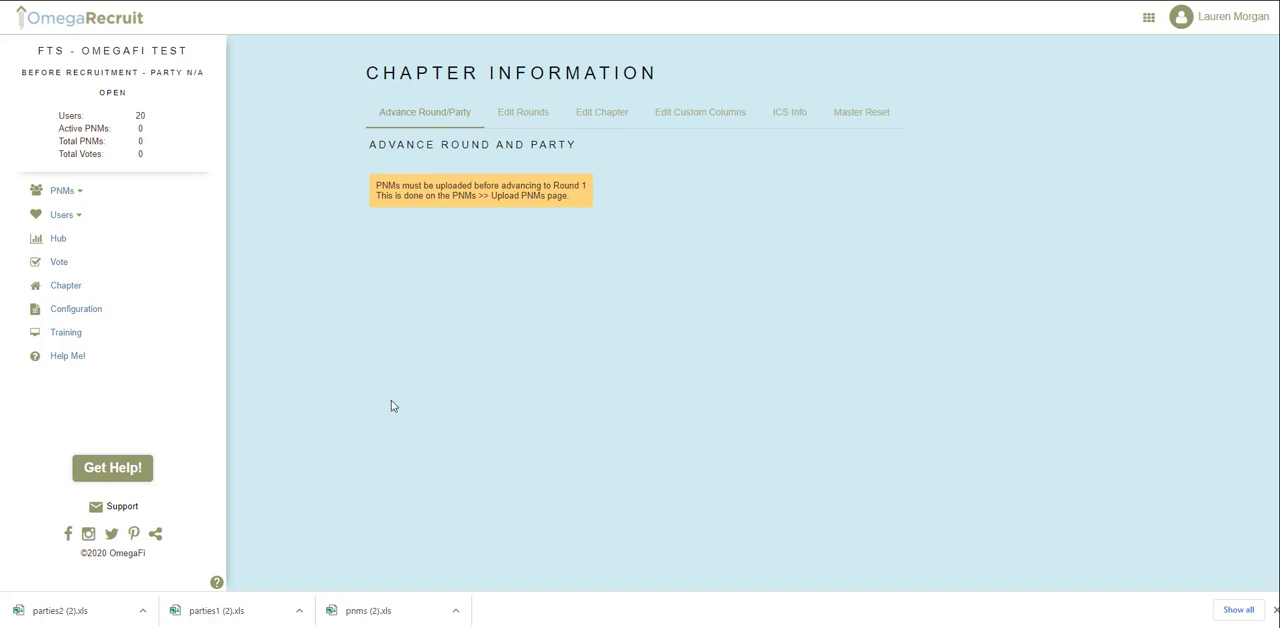
Return to the setup steps through the PNM list and open Step 2, Upload PNMs.
click(84, 199)
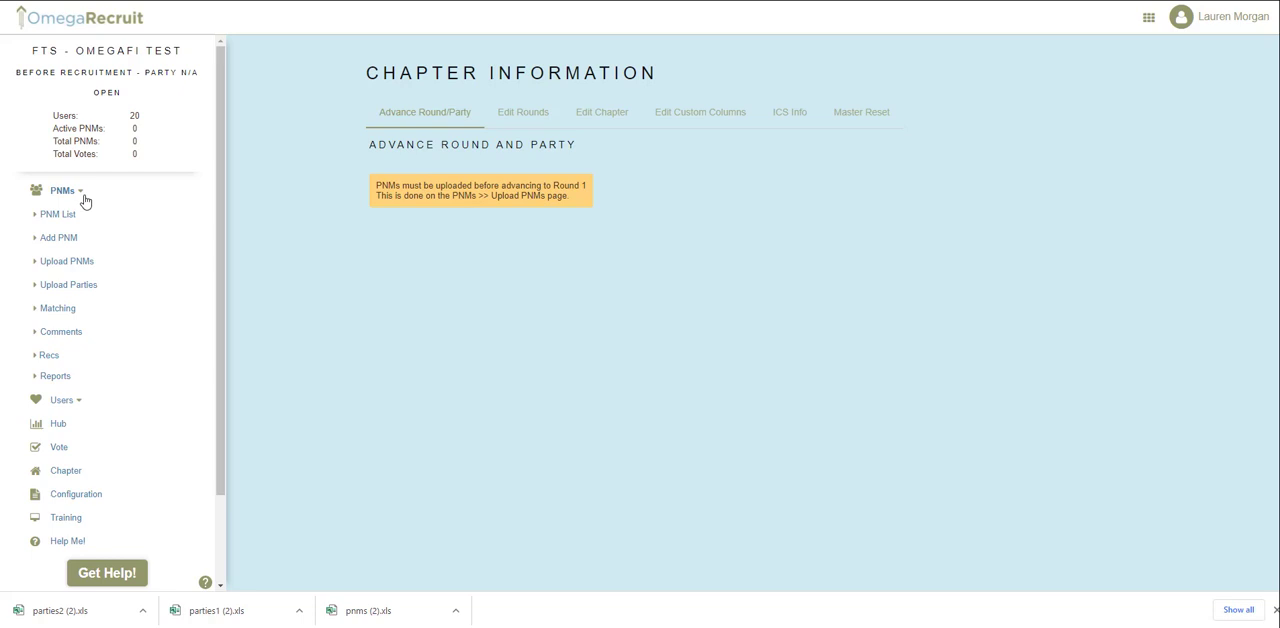
click(52, 216)
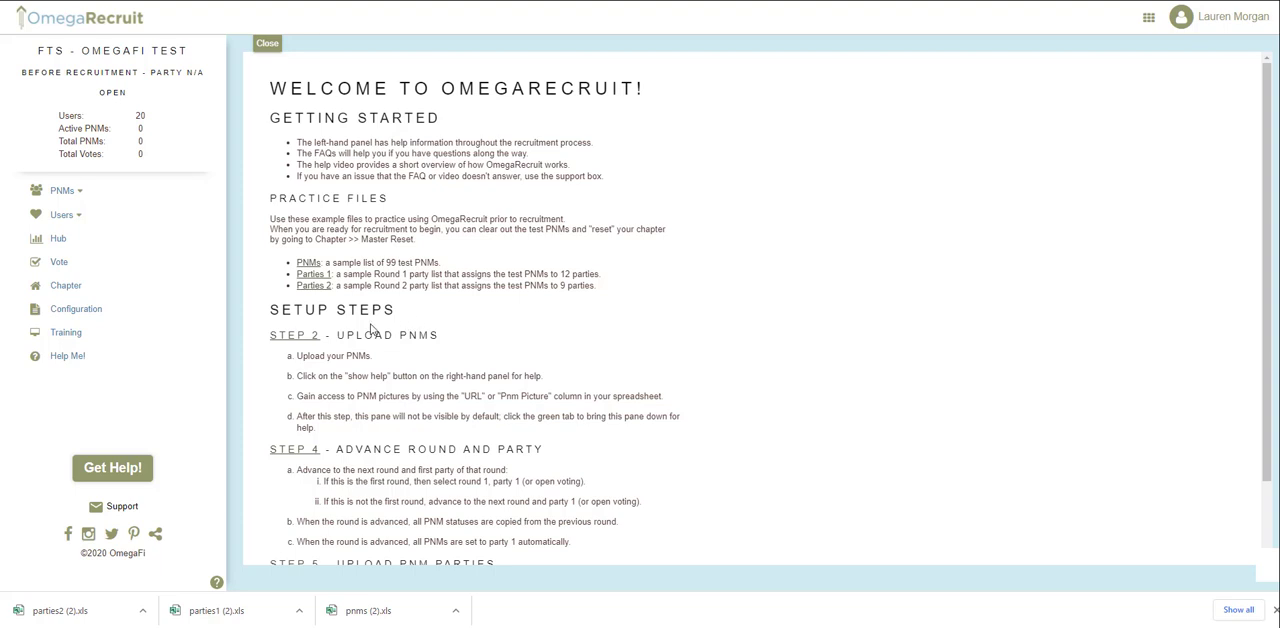
click(314, 342)
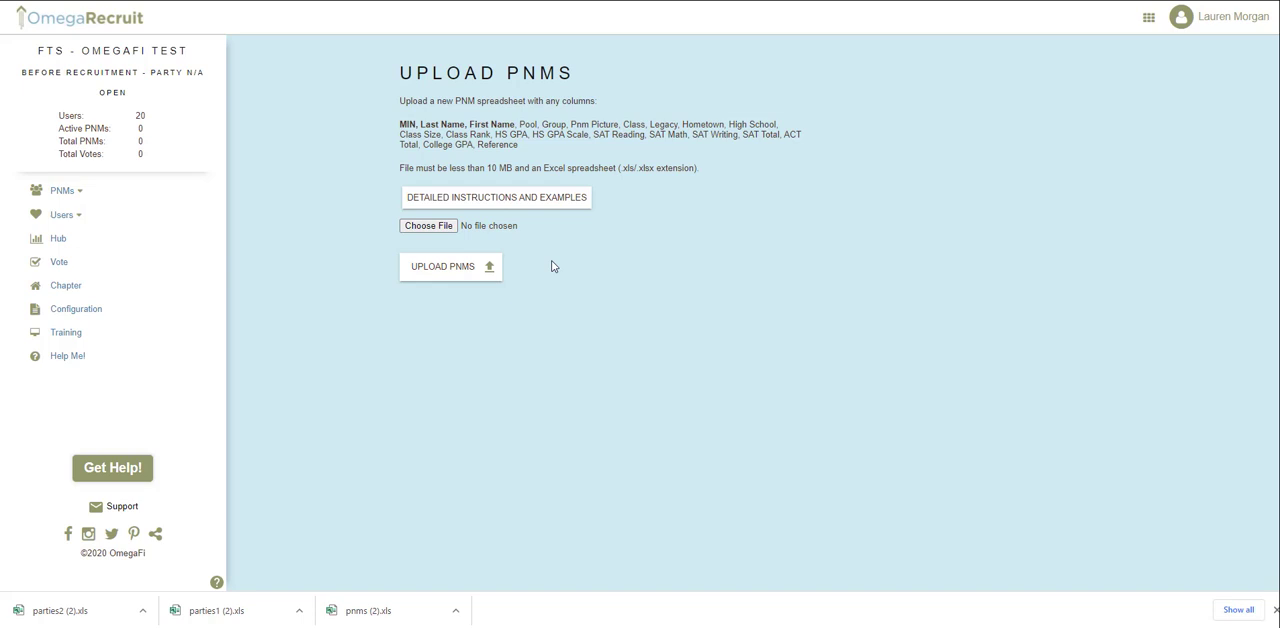
Review the detailed PNM upload instructions on accepted header titles, the picture URL column and the save format, and return to the upload page.
click(545, 207)
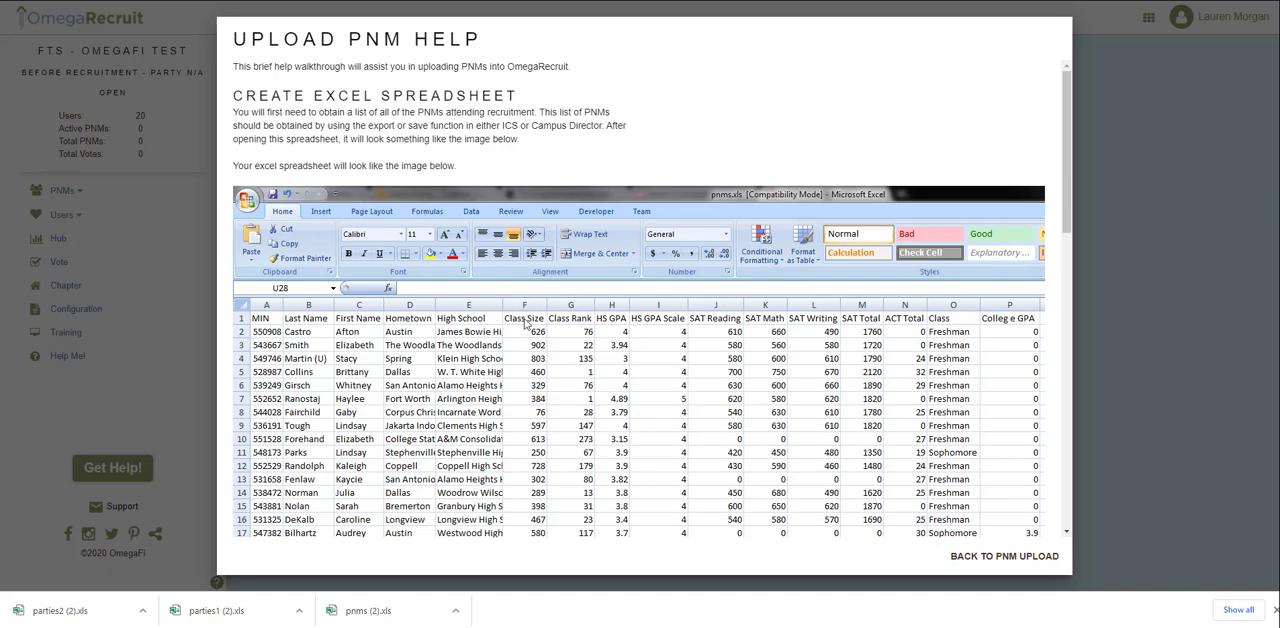
scroll(524, 322, down, 3)
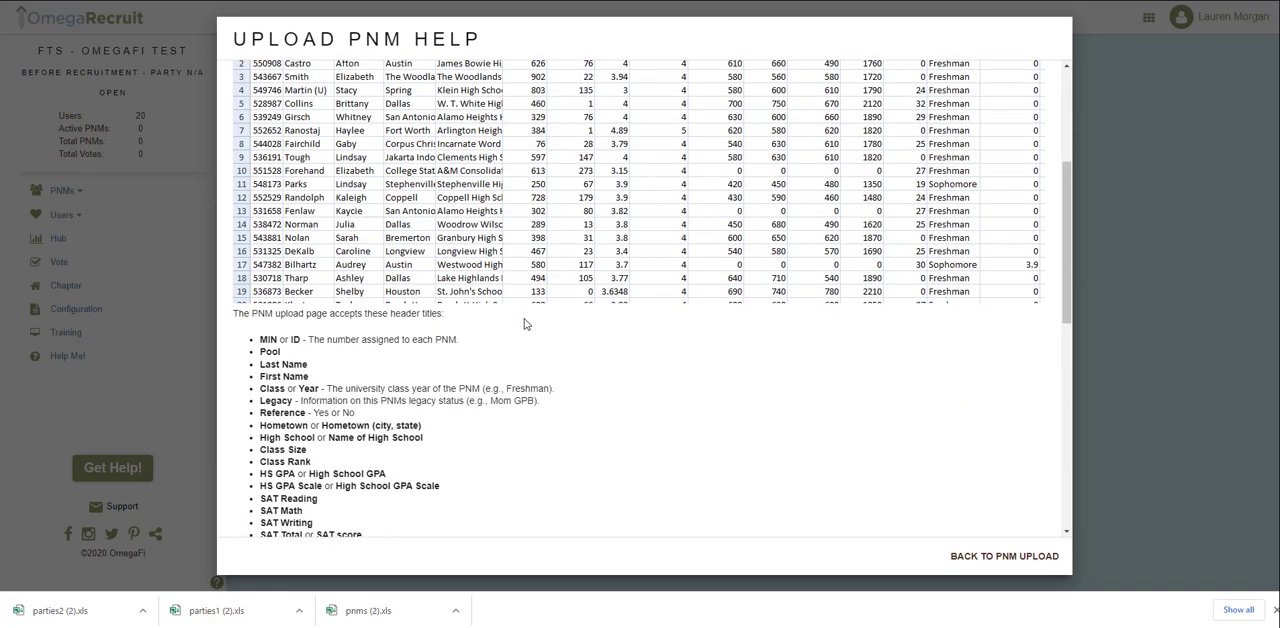
scroll(514, 330, down, 1)
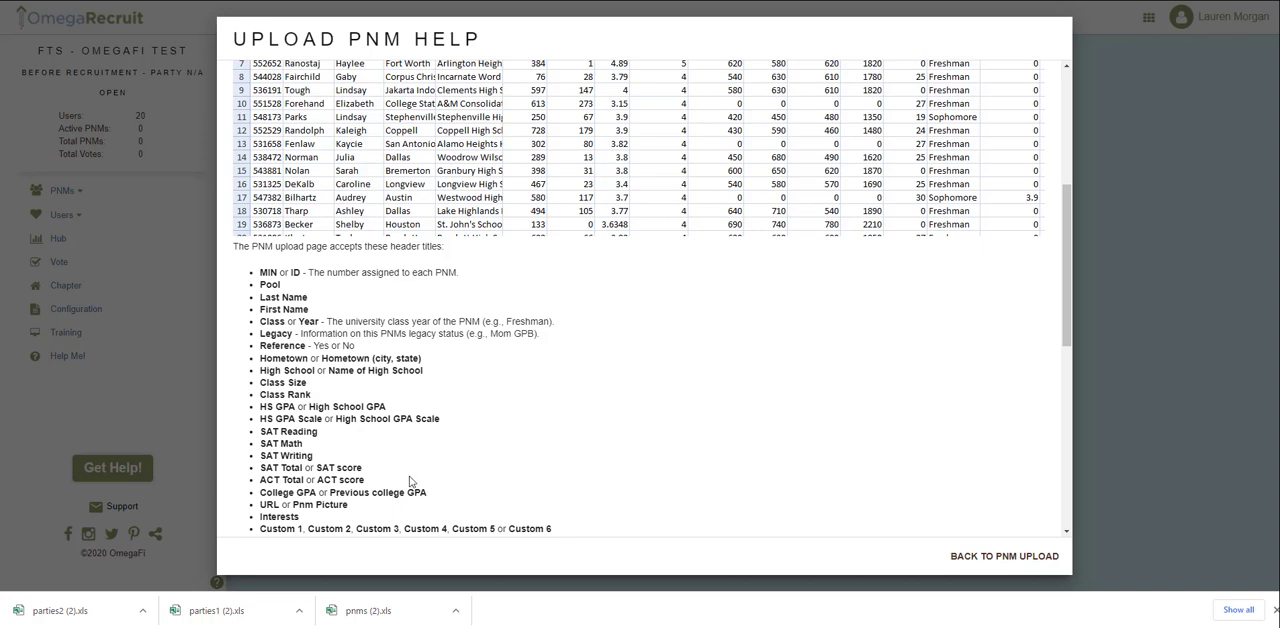
drag(355, 507, 257, 505)
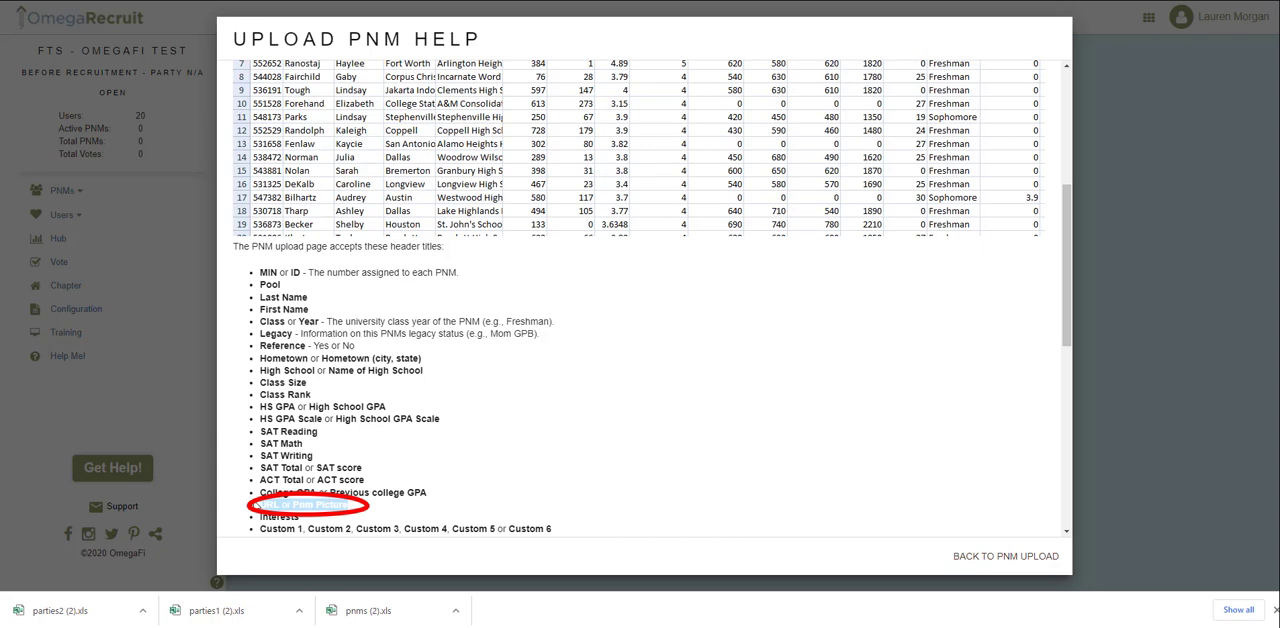
click(293, 505)
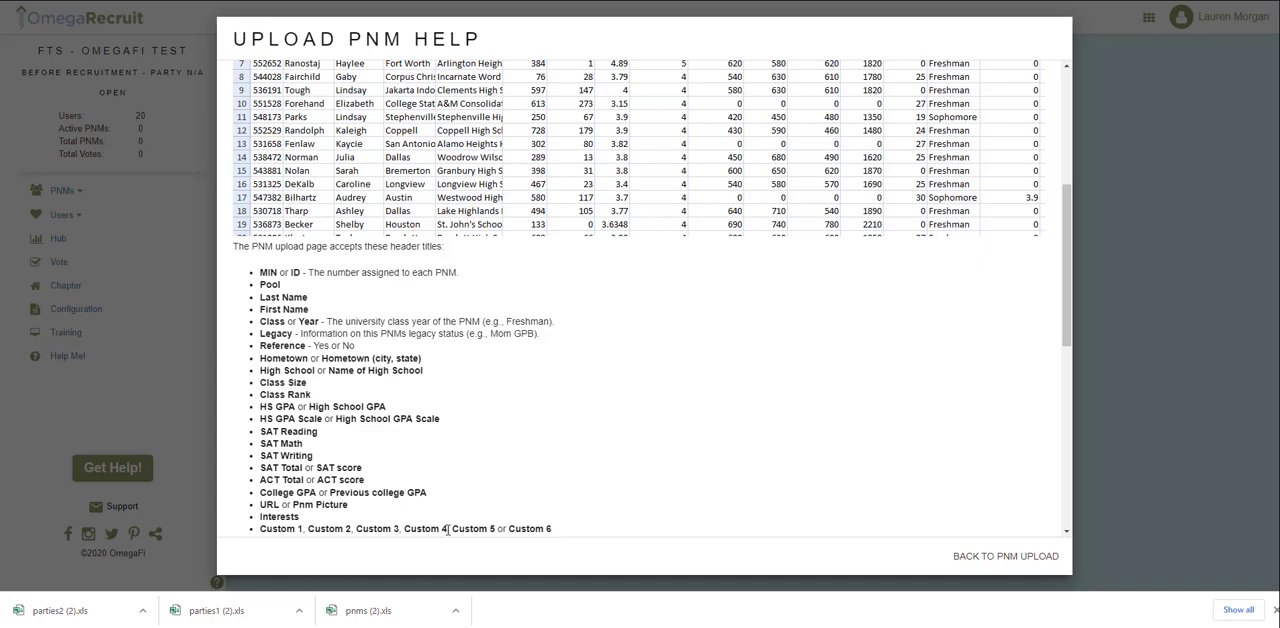
scroll(447, 530, down, 4)
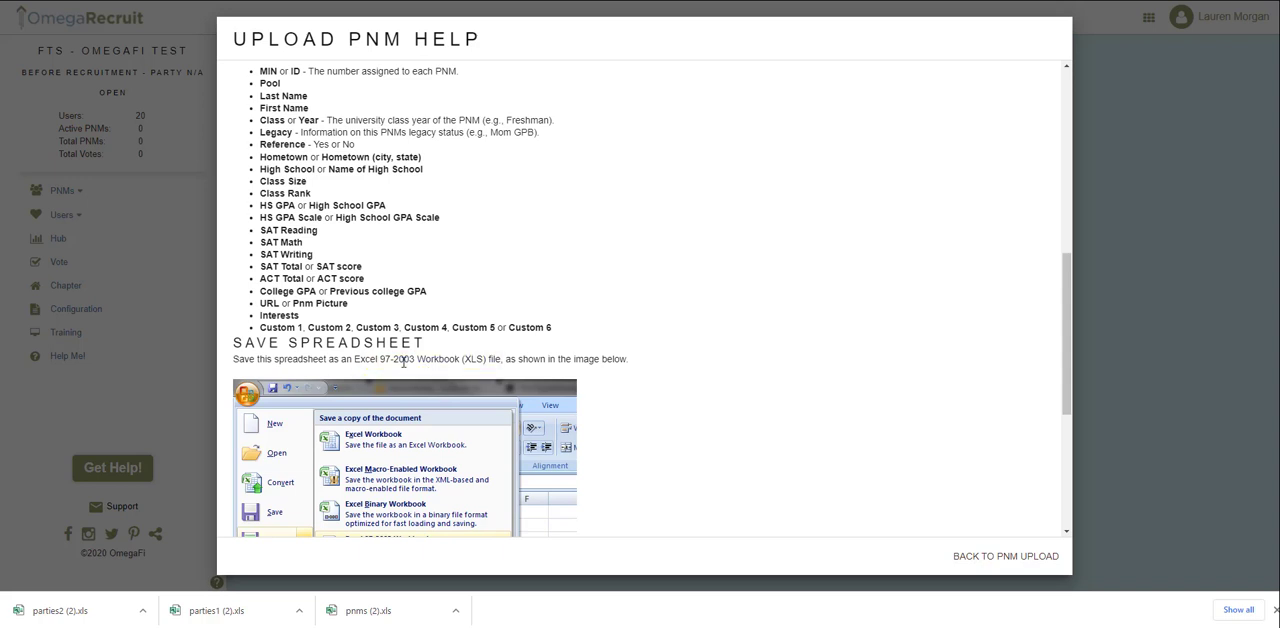
scroll(404, 363, down, 3)
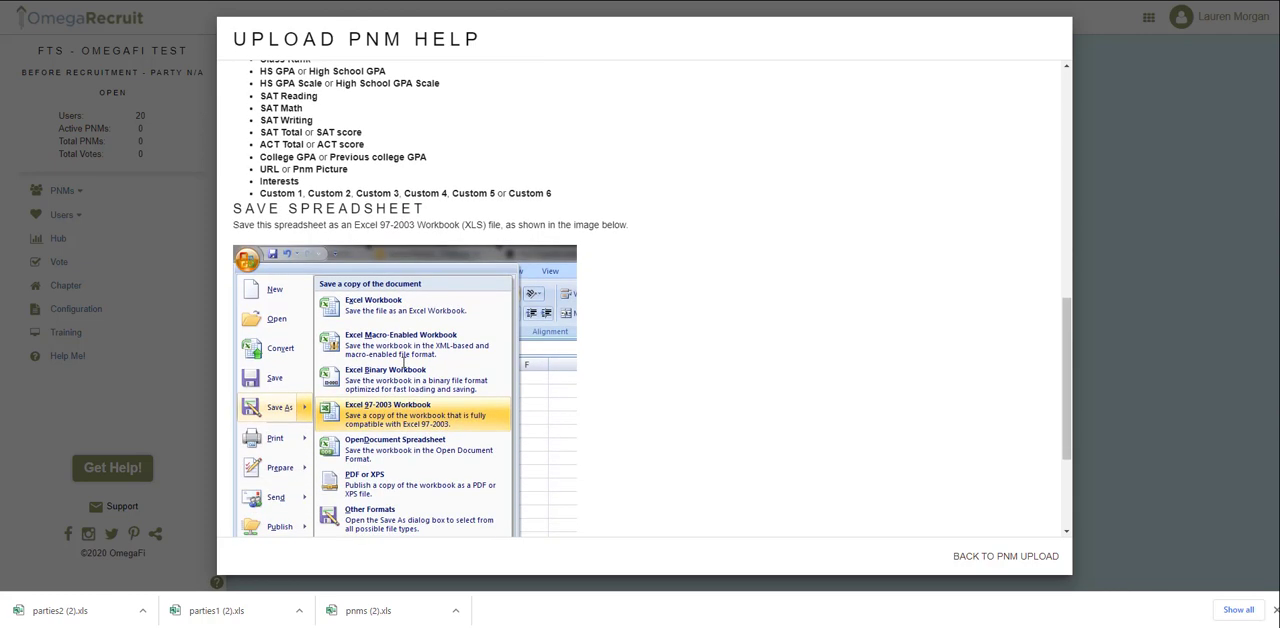
scroll(404, 365, down, 4)
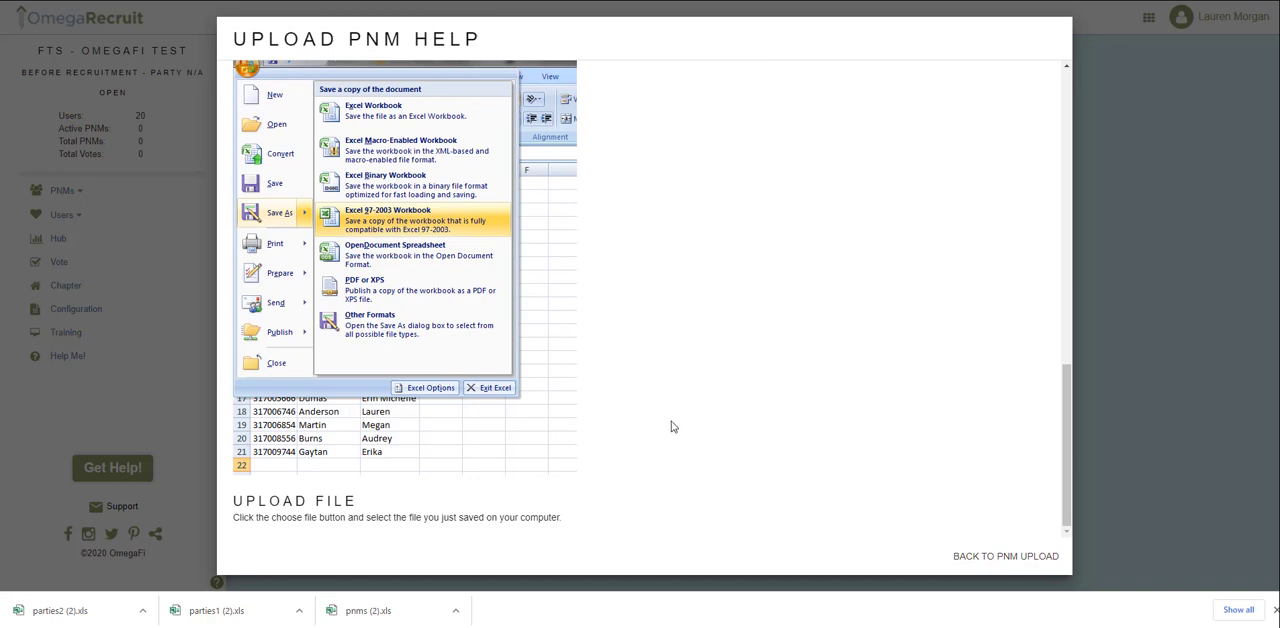
click(1031, 565)
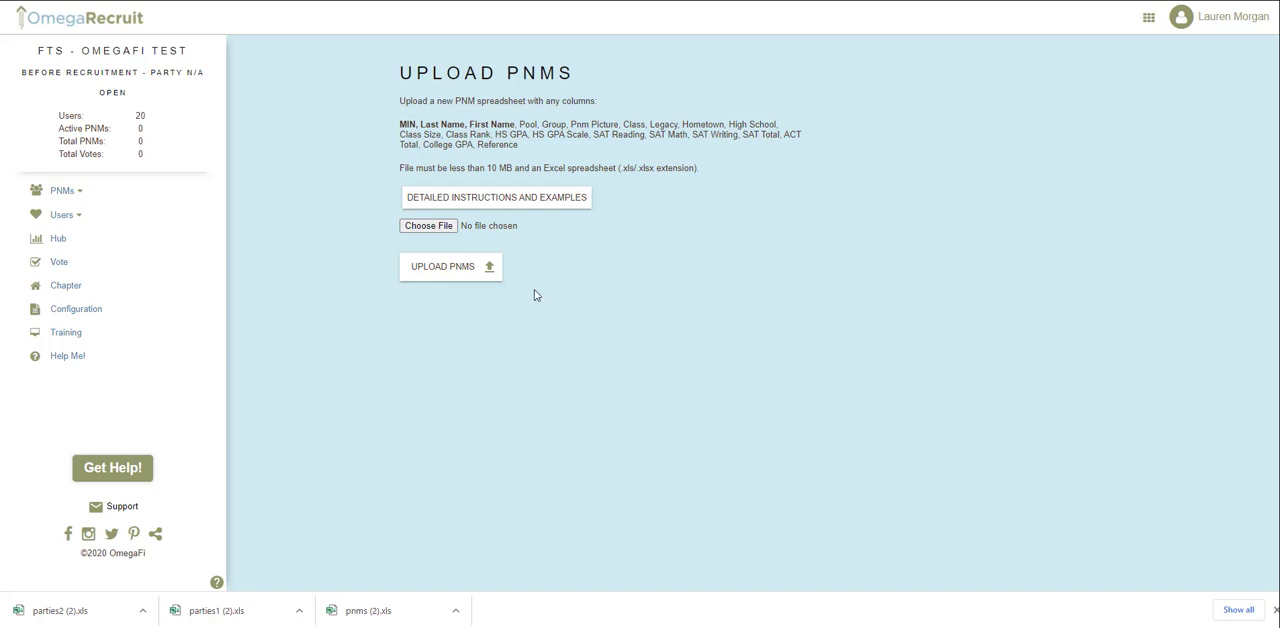
Upload the downloaded PNM spreadsheet pnms (2).xls.
click(449, 229)
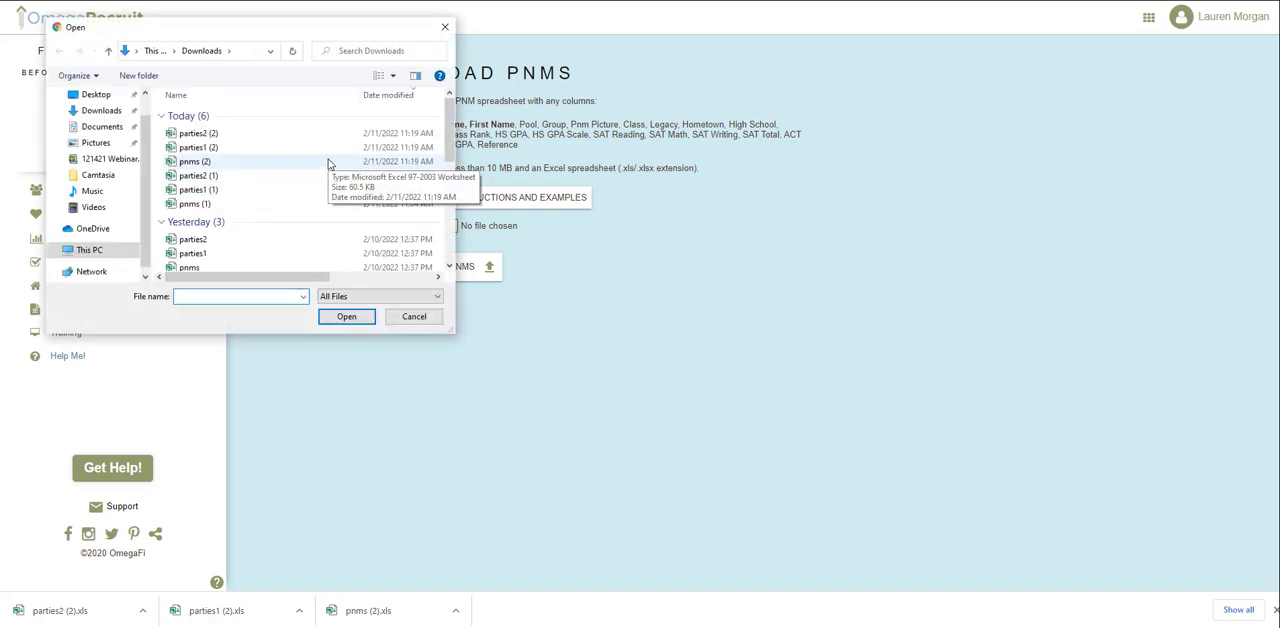
double_click(330, 163)
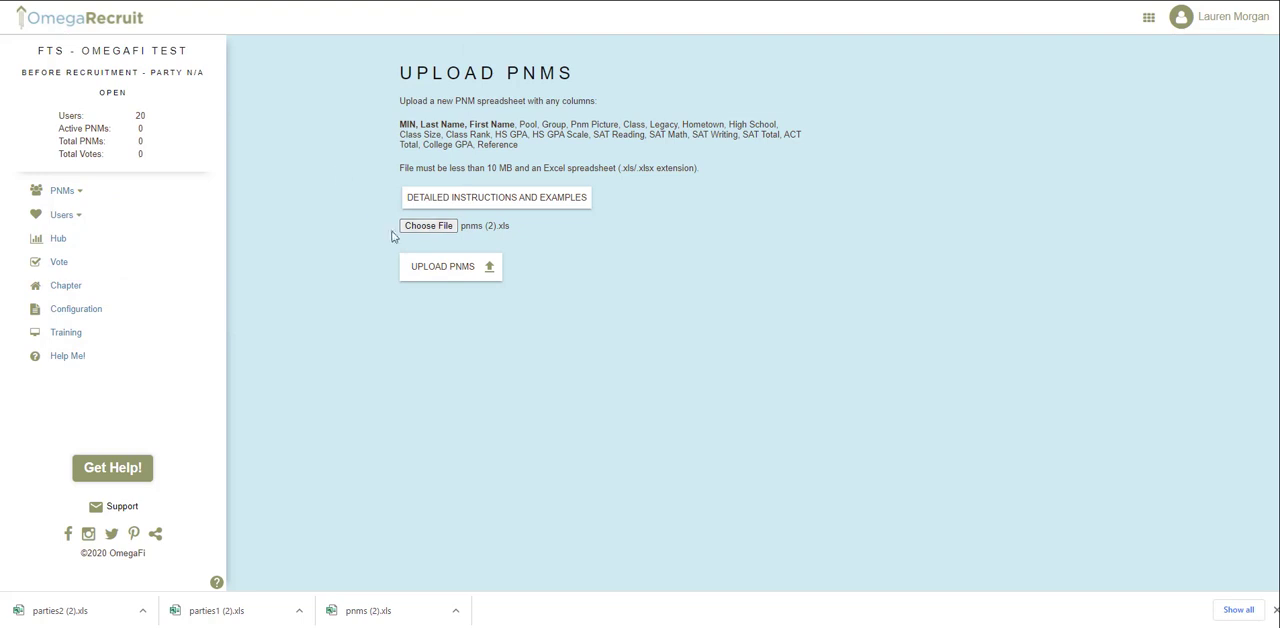
click(443, 268)
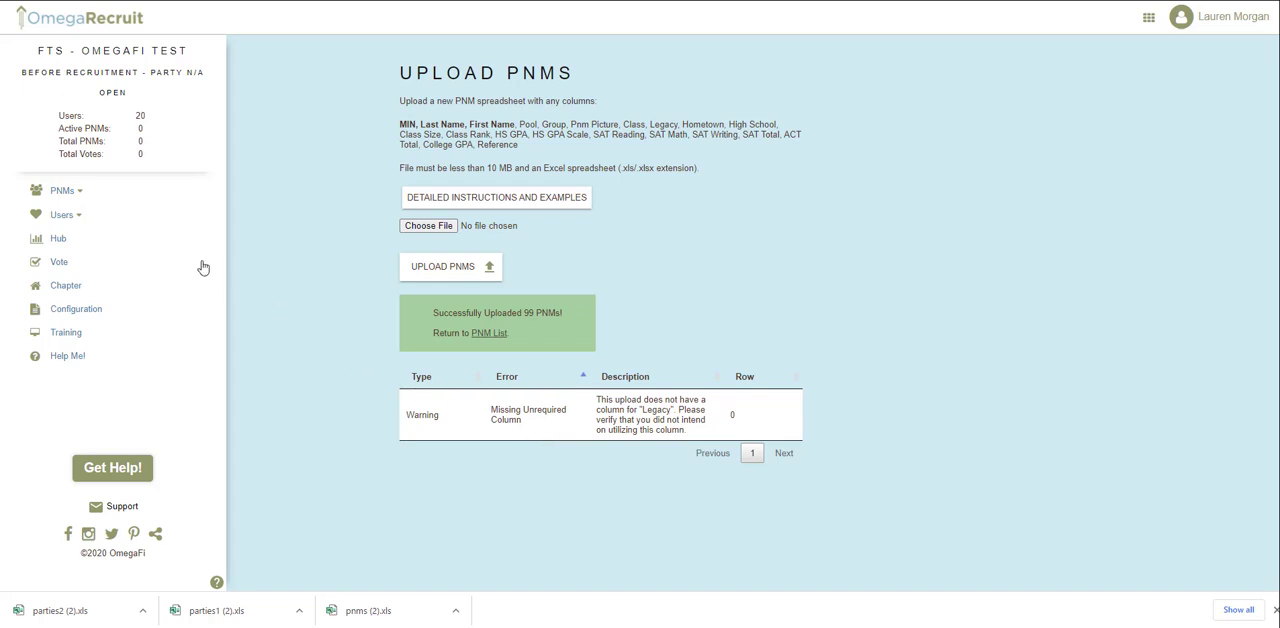
Return to the setup steps through the PNM list and open Step 5, Upload PNM Parties.
click(93, 202)
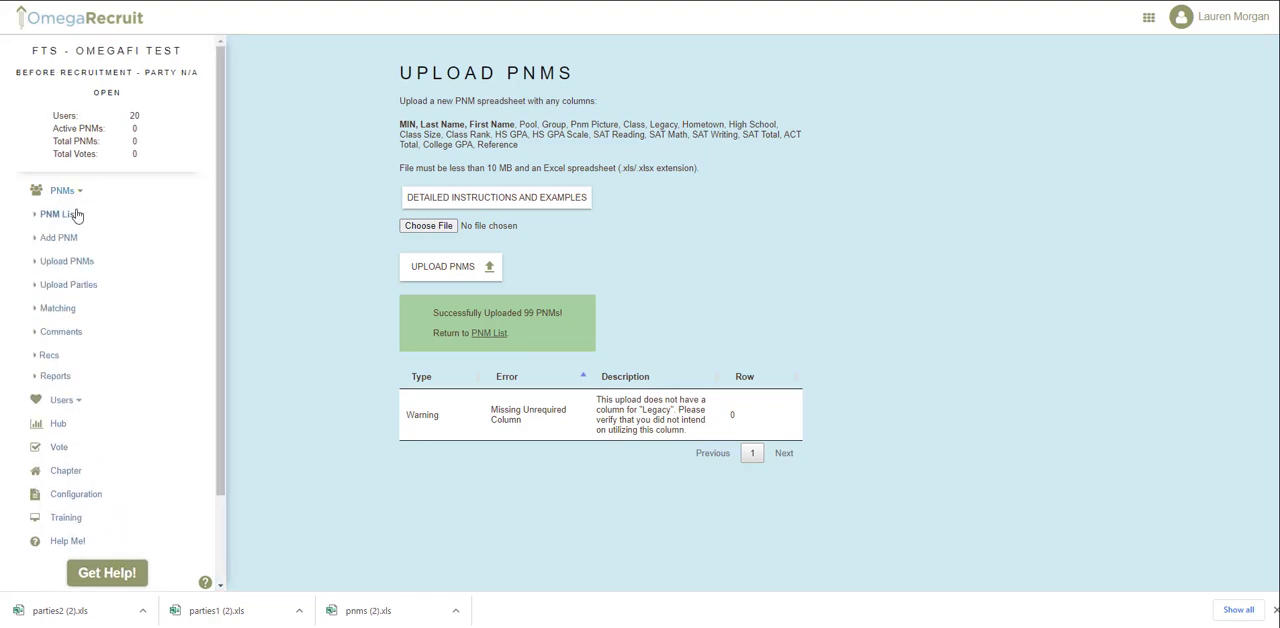
click(75, 215)
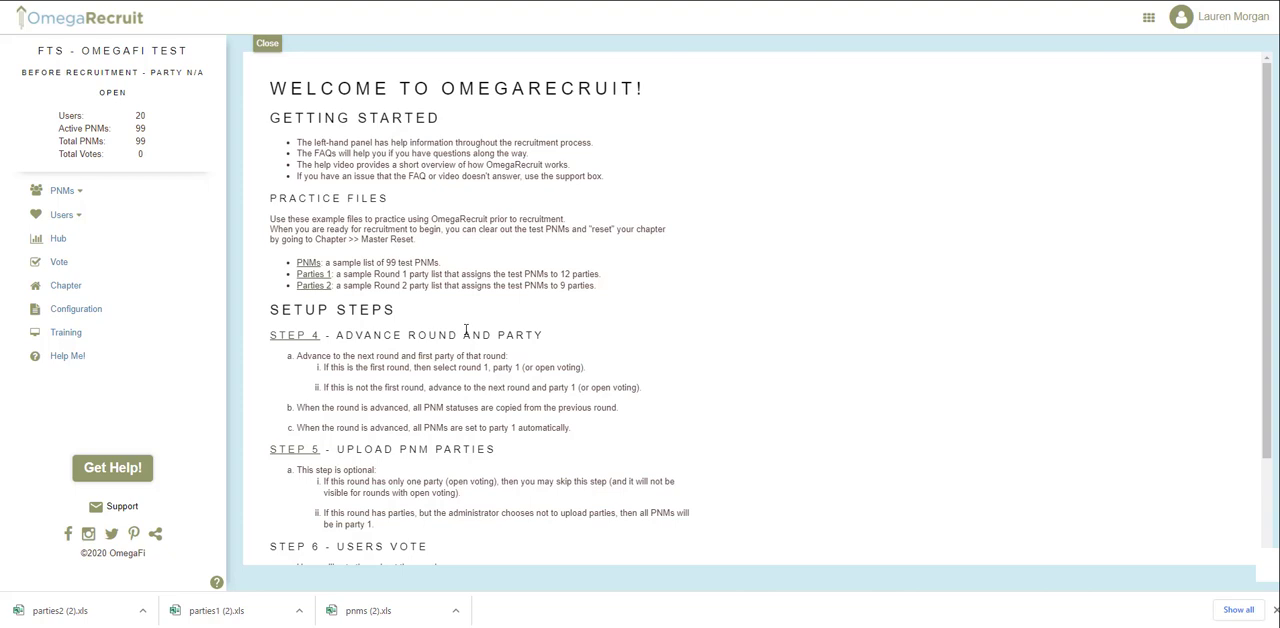
click(294, 457)
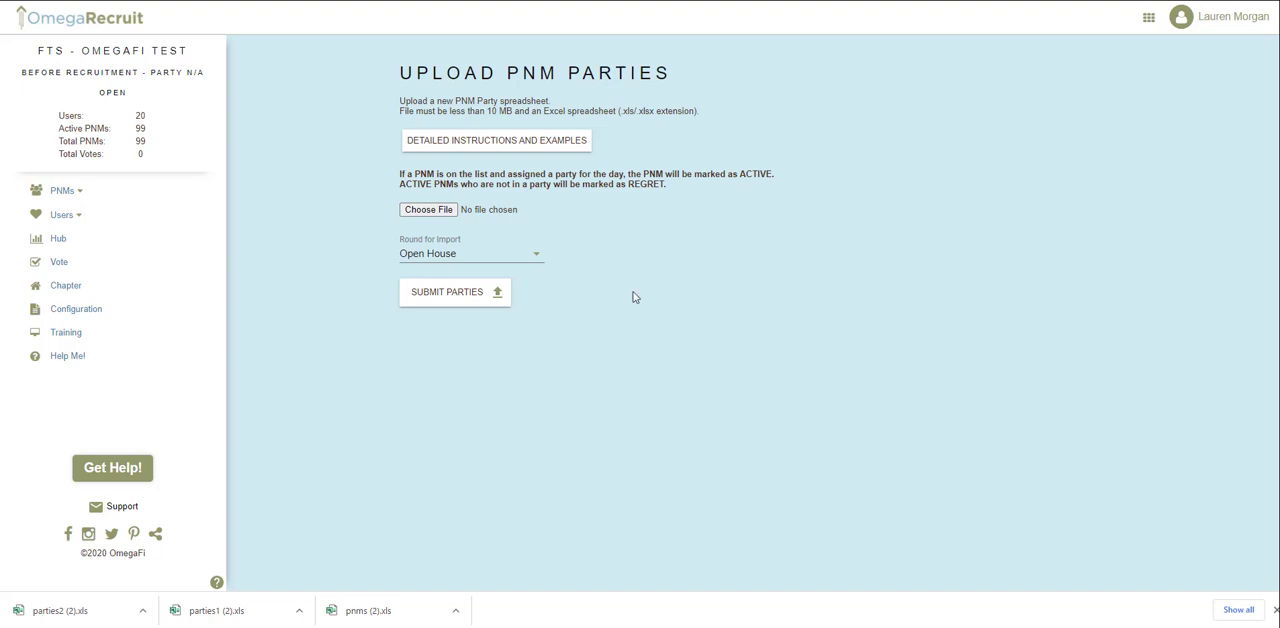
Review the detailed party upload instructions on the spreadsheet columns and save format, and return to the party upload page.
click(544, 150)
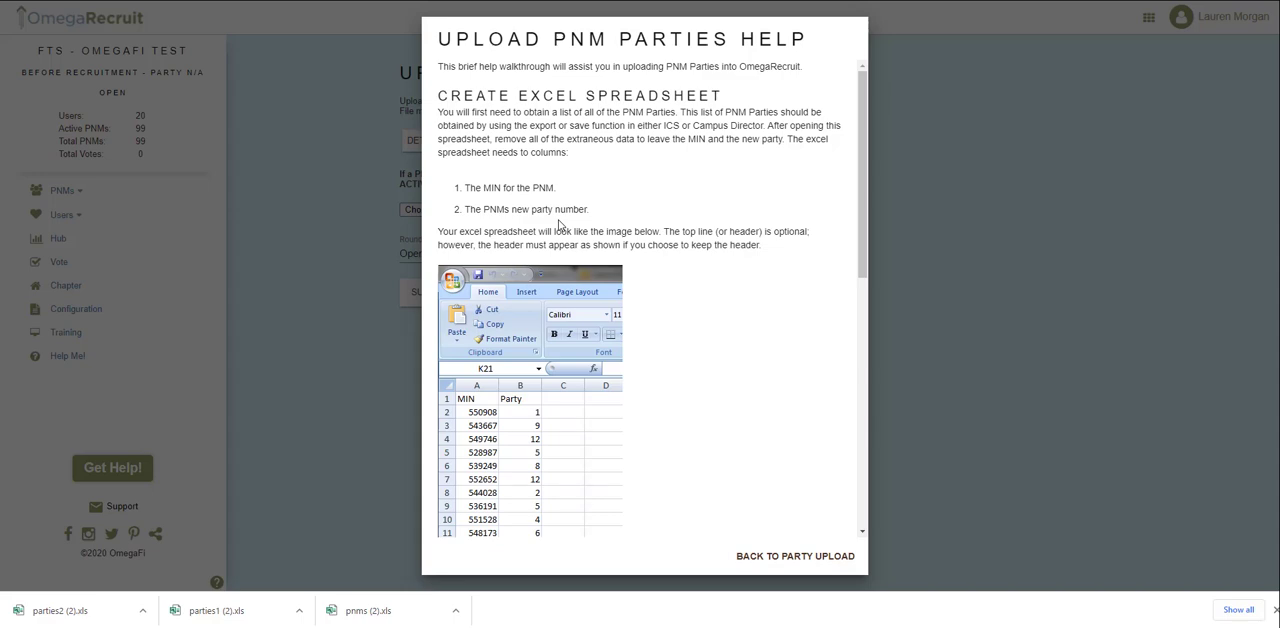
scroll(570, 250, down, 4)
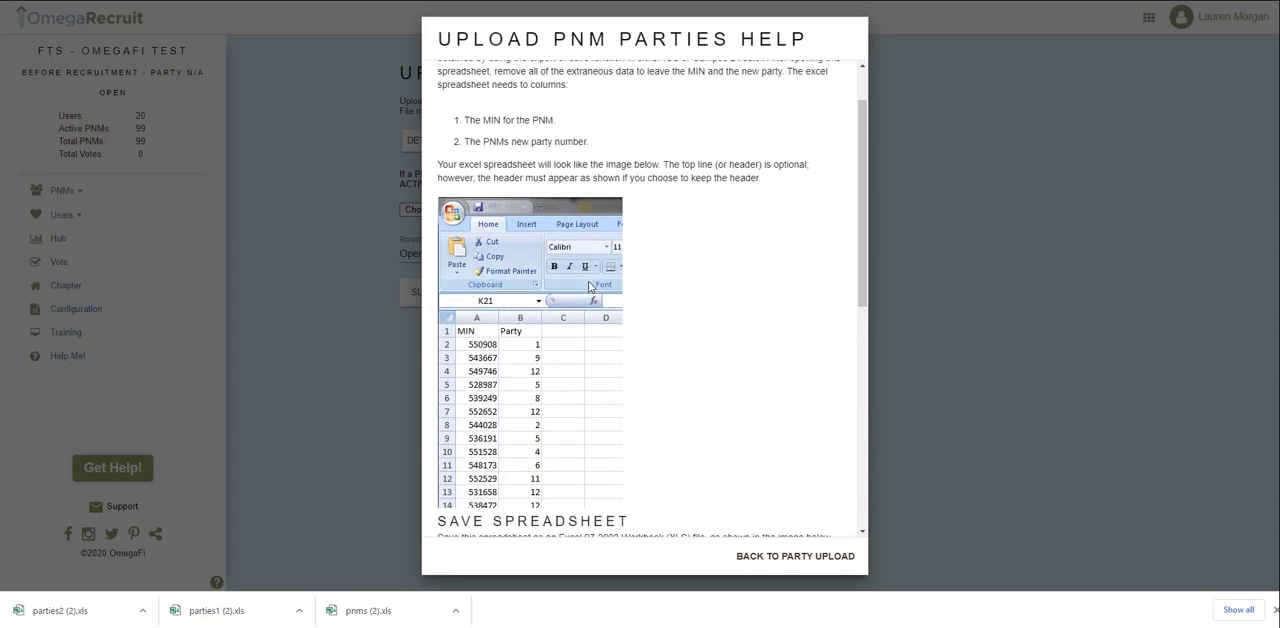
scroll(590, 288, up, 4)
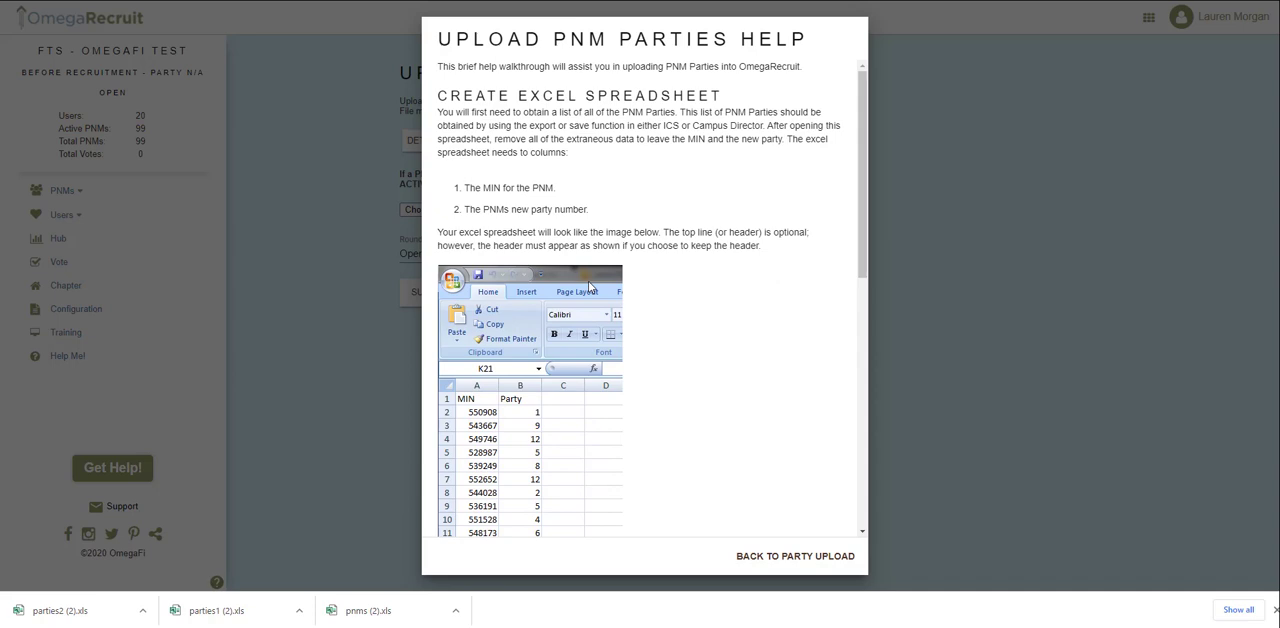
scroll(590, 290, down, 10)
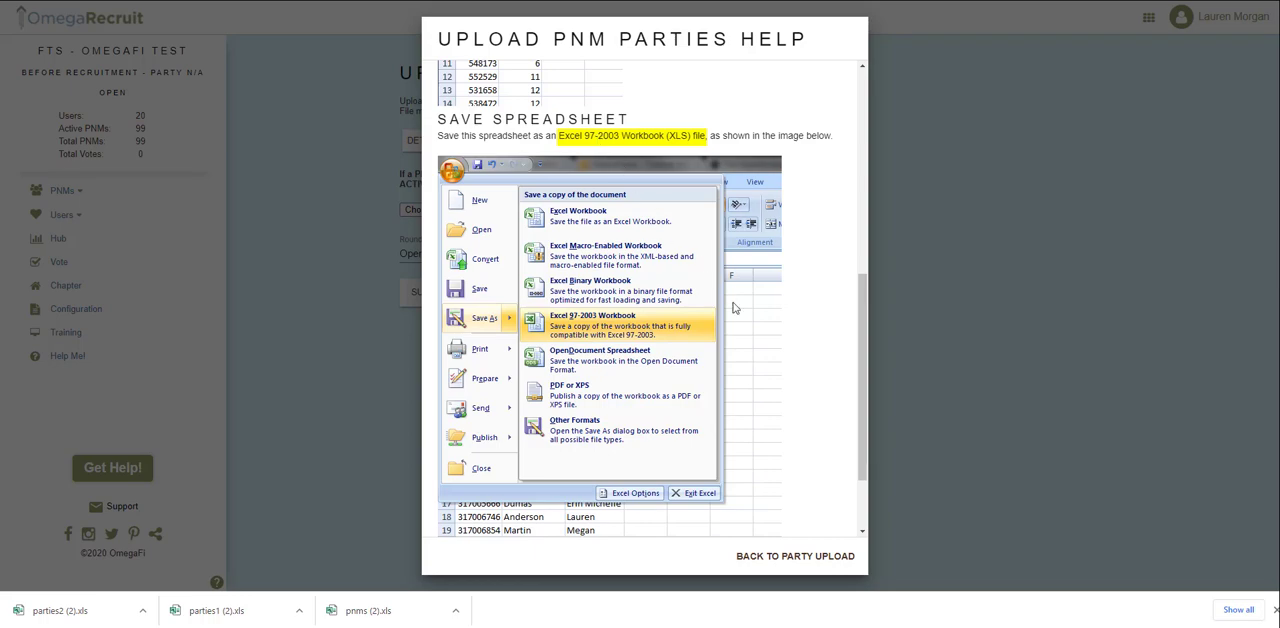
click(833, 558)
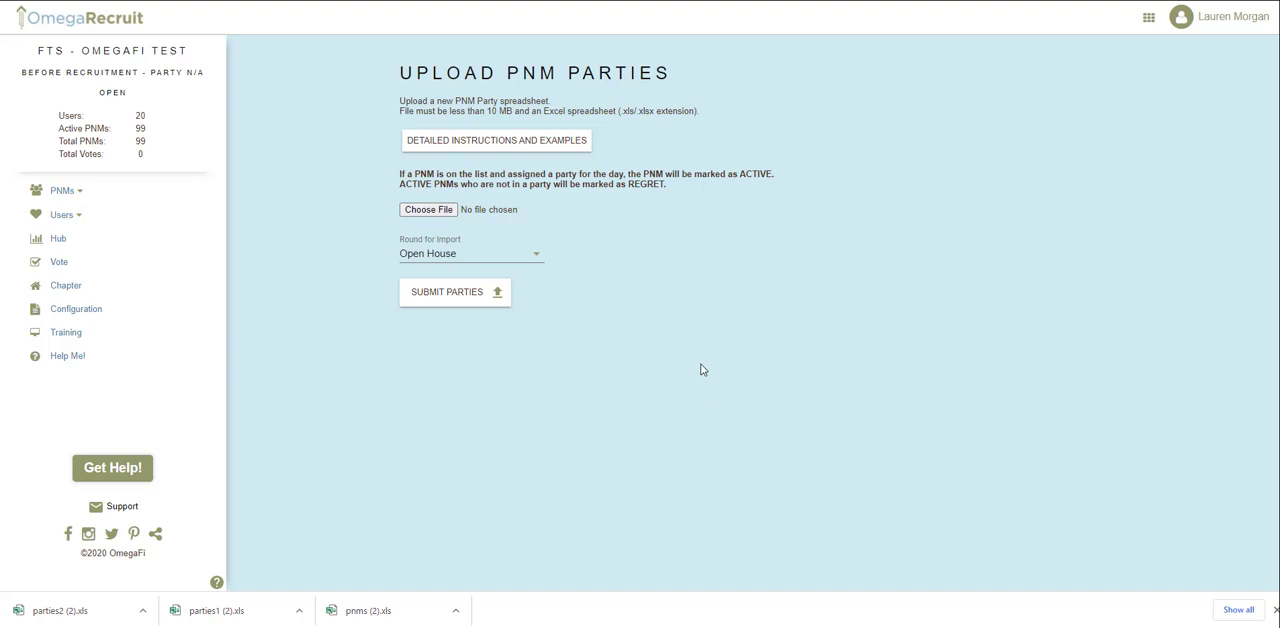
Upload the party spreadsheet parties1 (2).xls from Downloads for the Open House round.
click(528, 257)
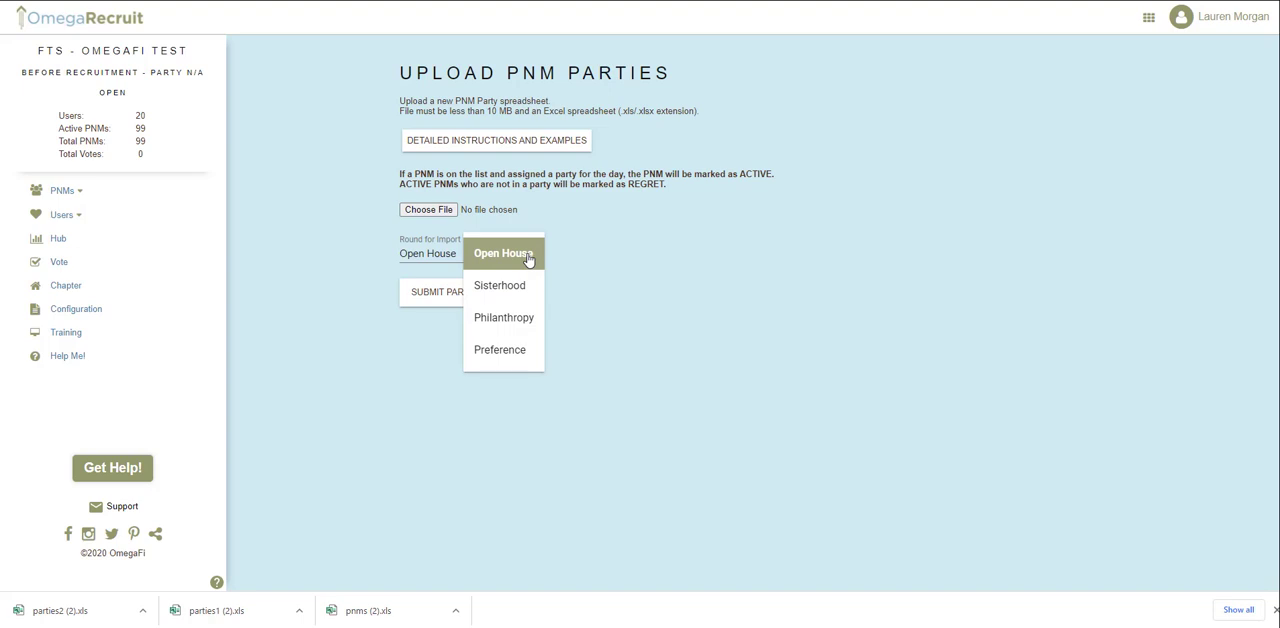
click(528, 257)
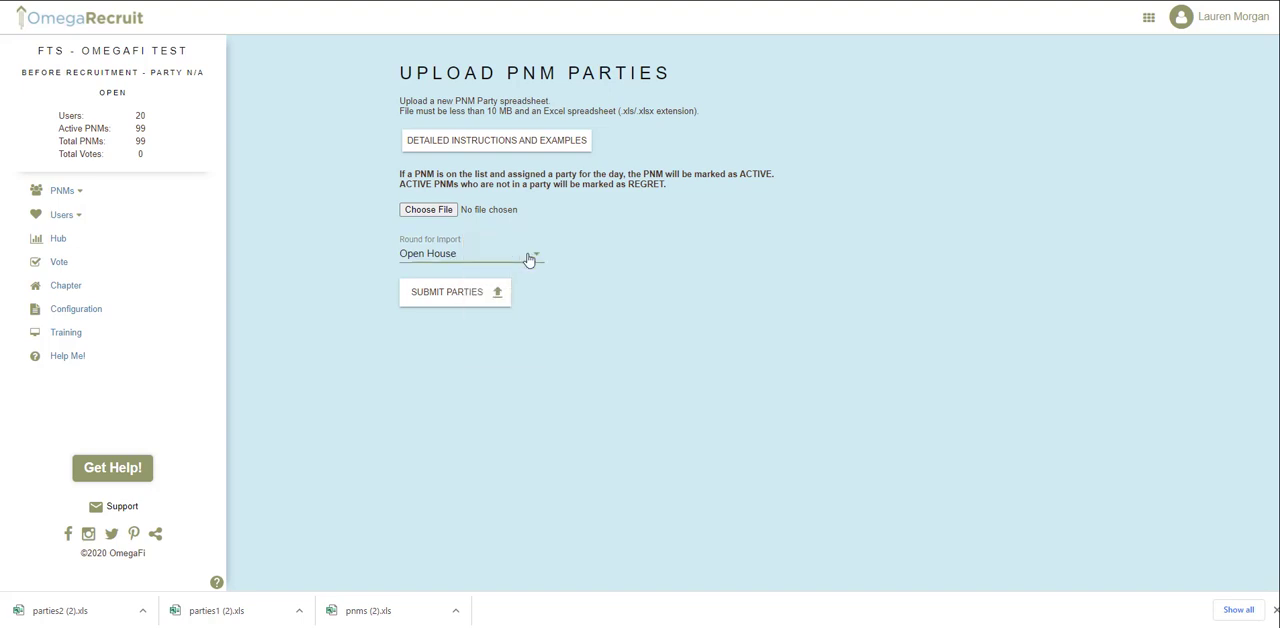
click(429, 210)
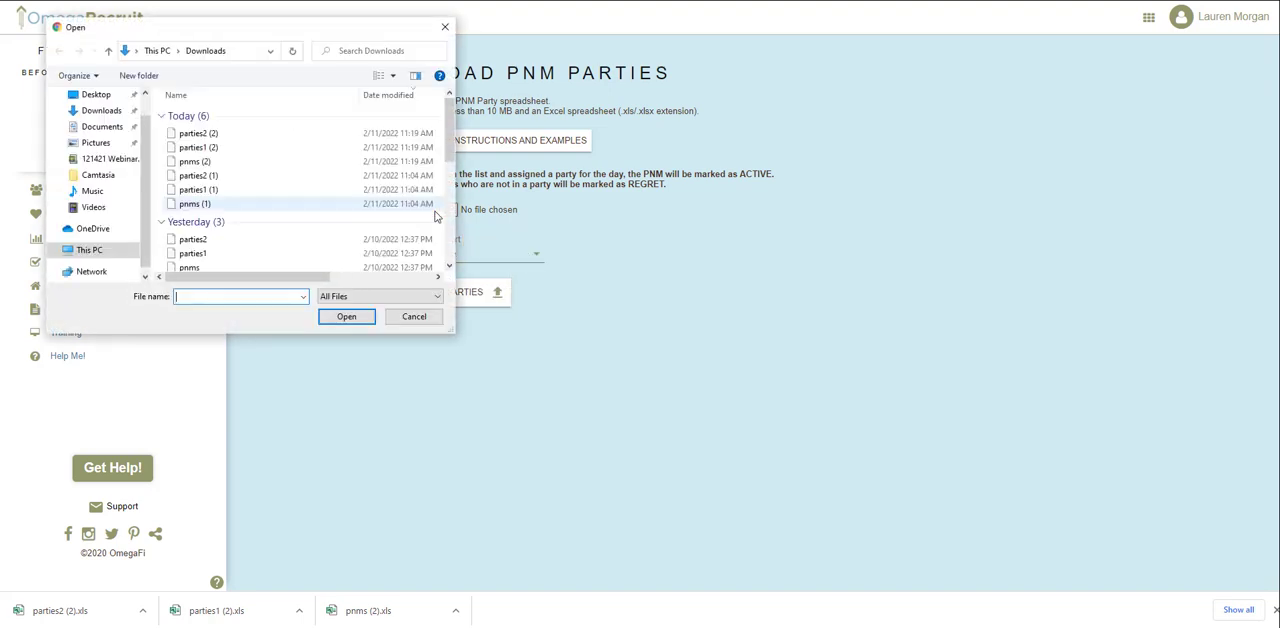
double_click(285, 147)
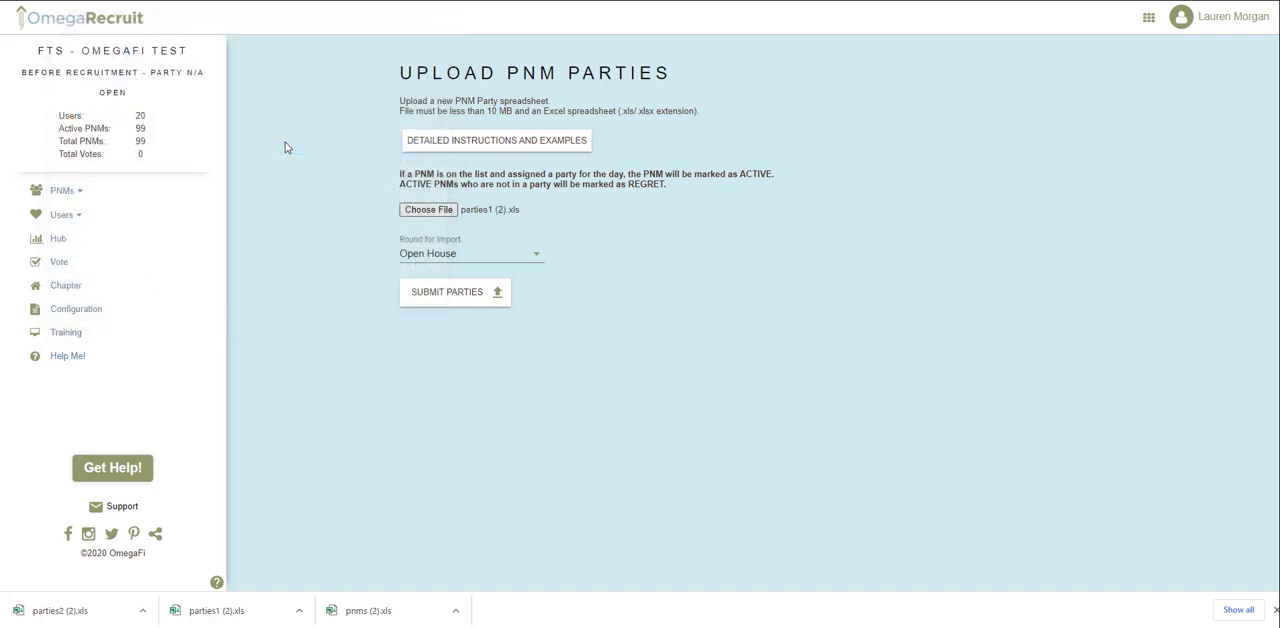
click(471, 297)
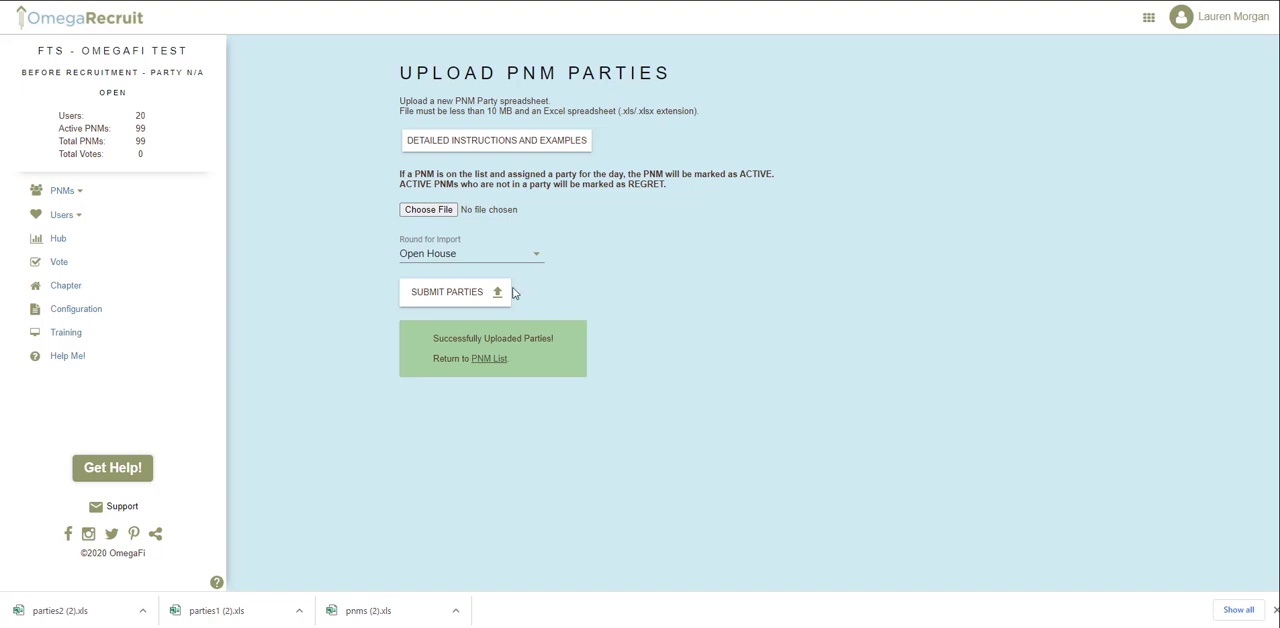
Return to the setup steps through the PNM list and review the remaining steps from Step 4 onward.
click(77, 189)
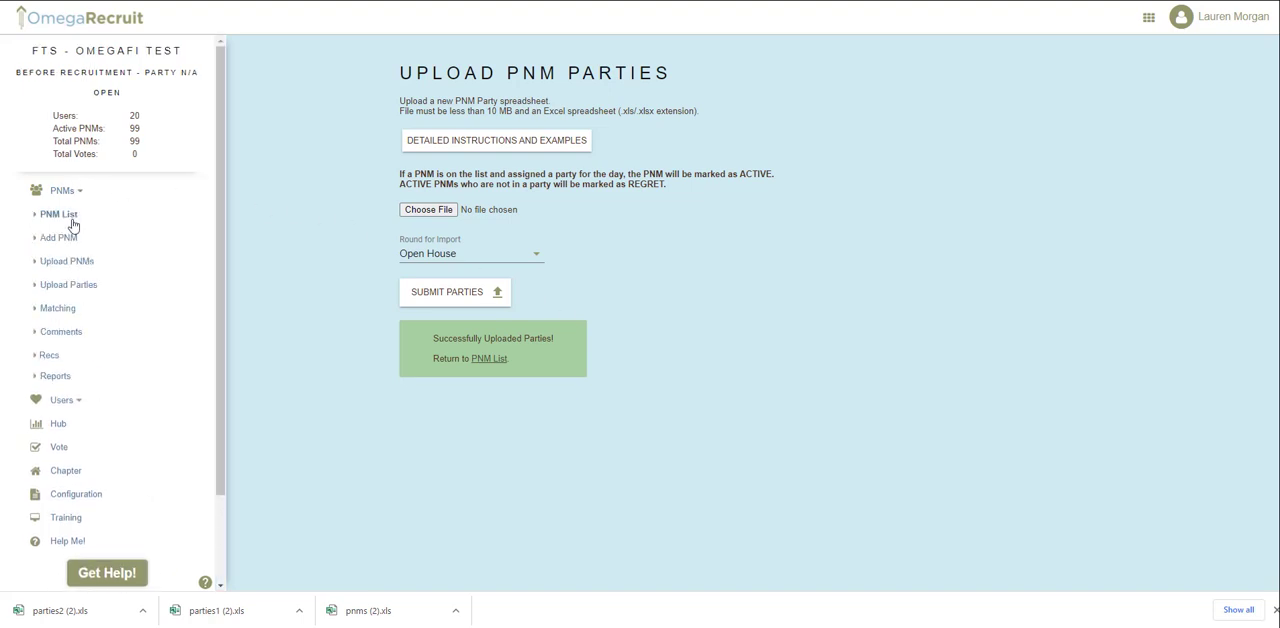
click(62, 215)
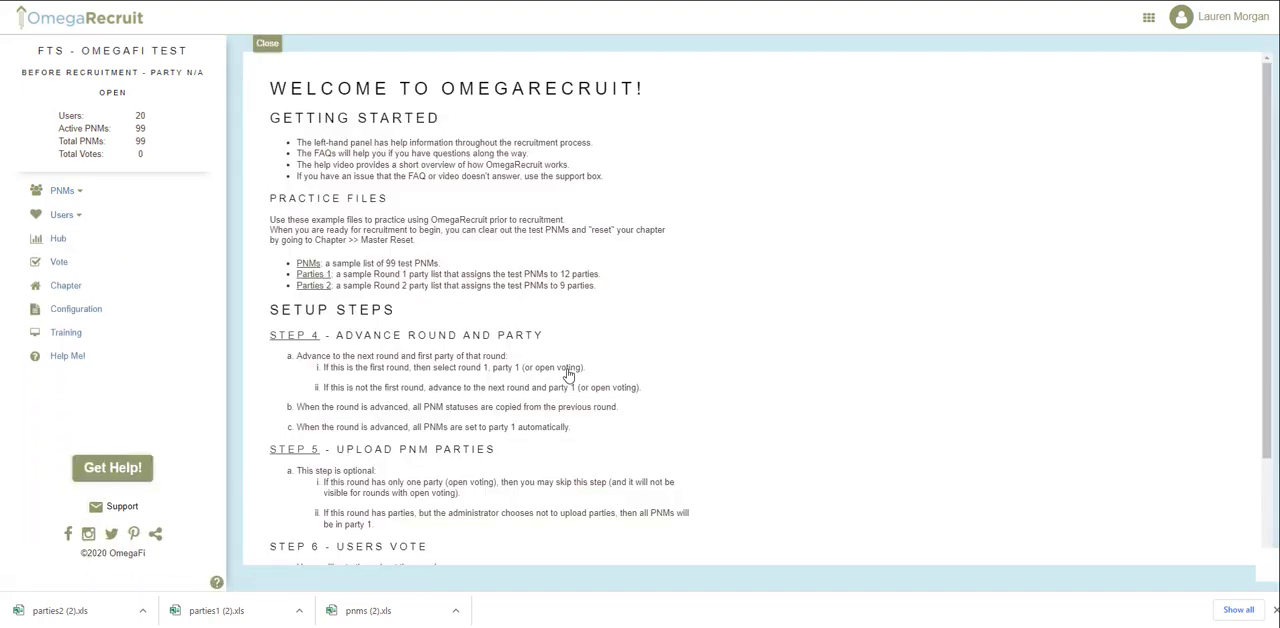
scroll(568, 372, down, 2)
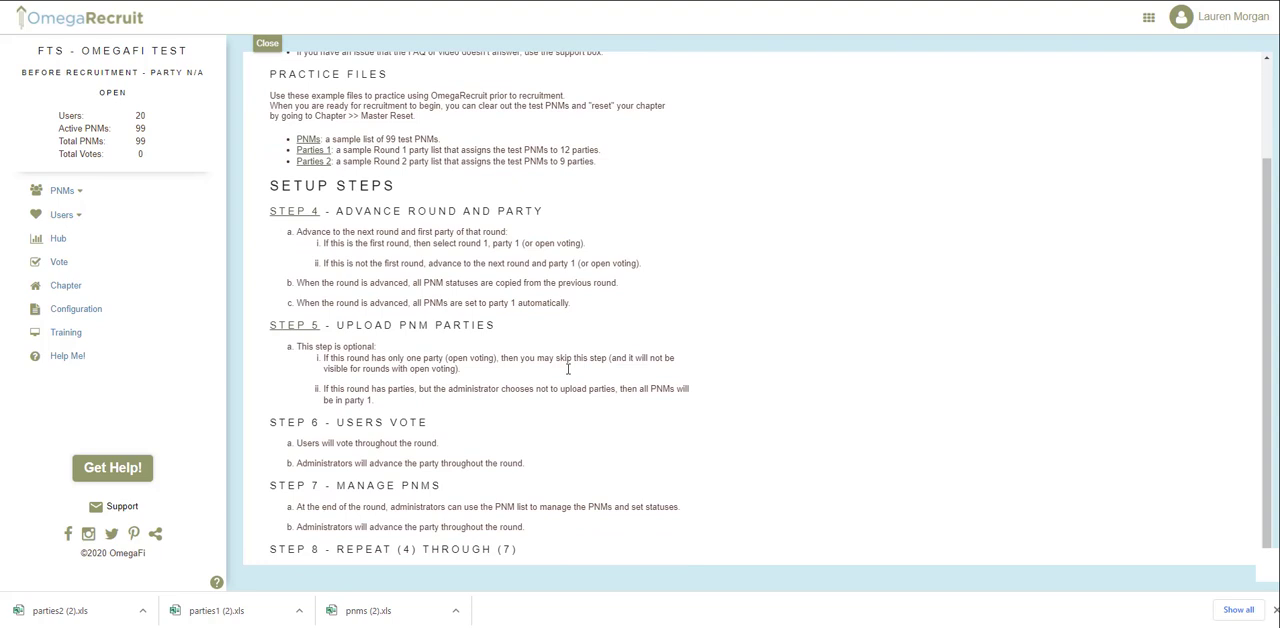